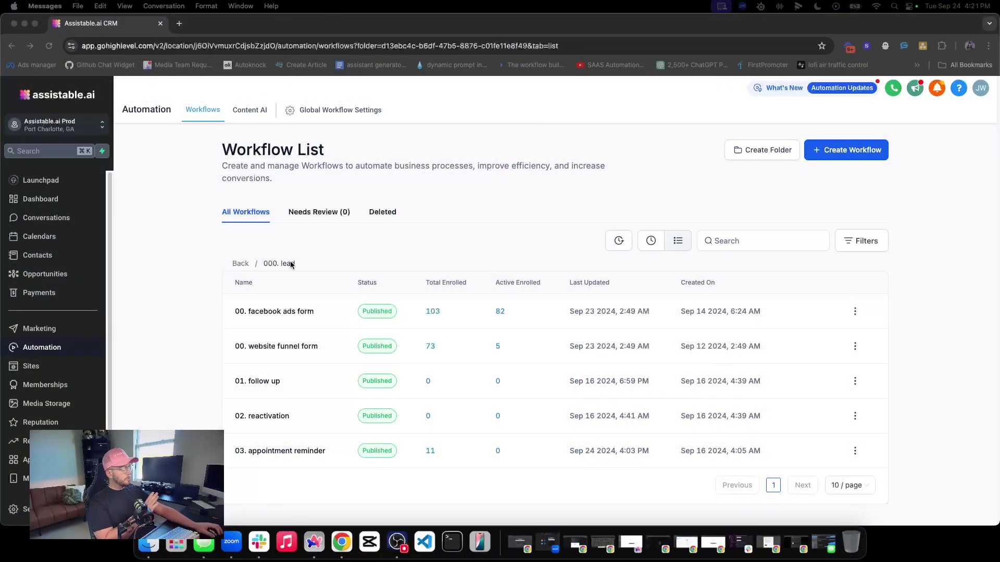
- Bring the browser showing the 000. lead workflow list into focus
click(335, 270)
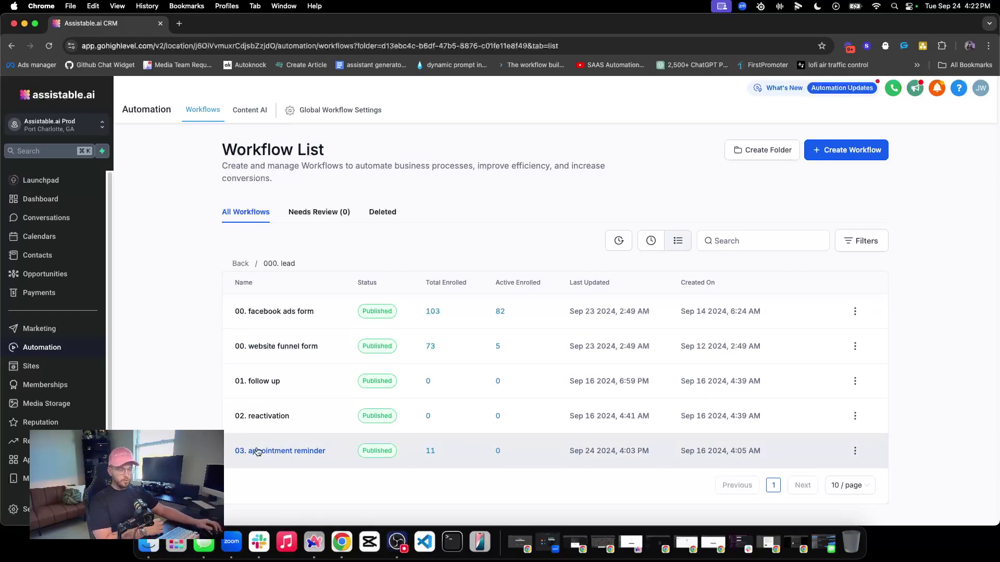
- Look inside the 001. follow up folder, then go back and open the 000. lead folder
click(240, 263)
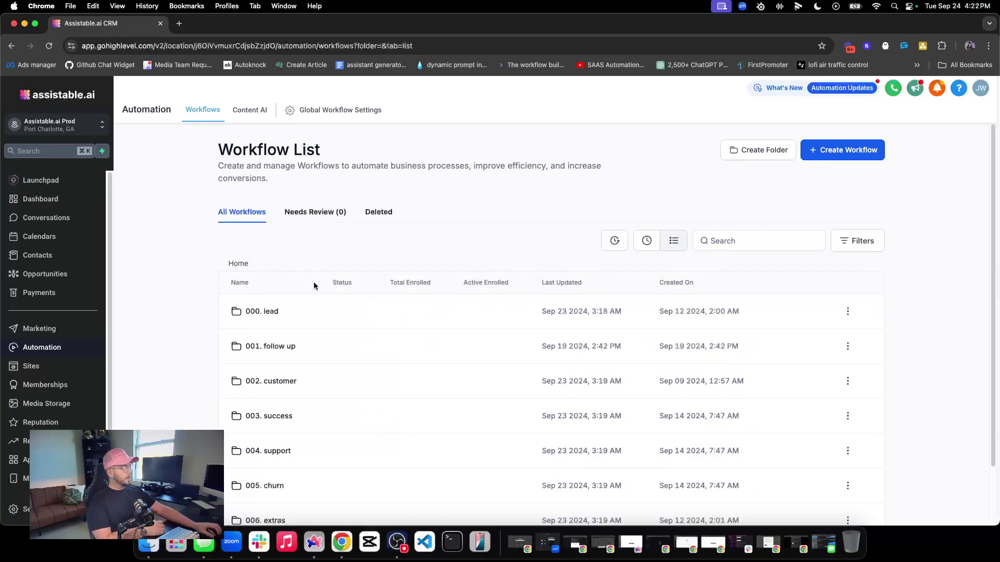
click(266, 348)
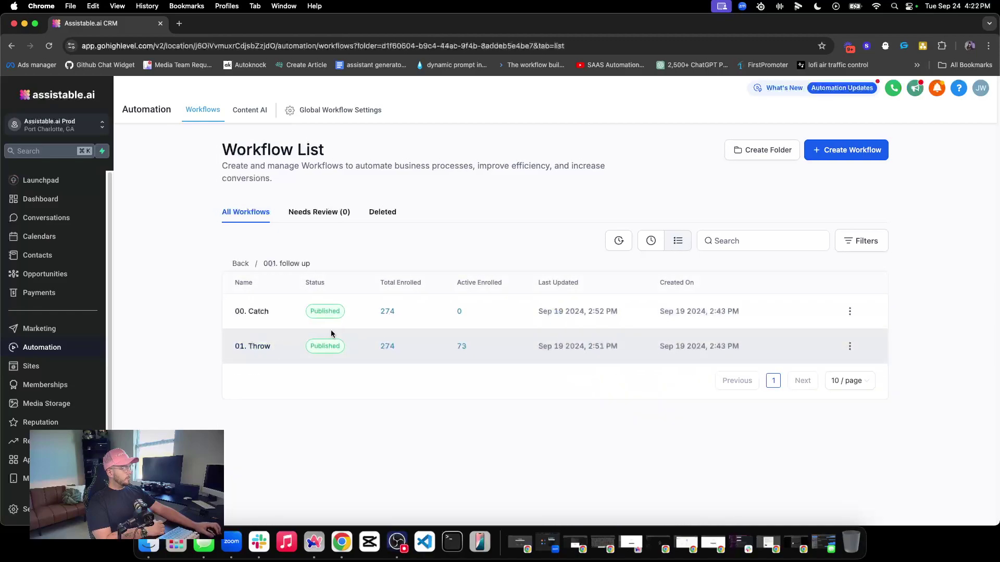
click(238, 263)
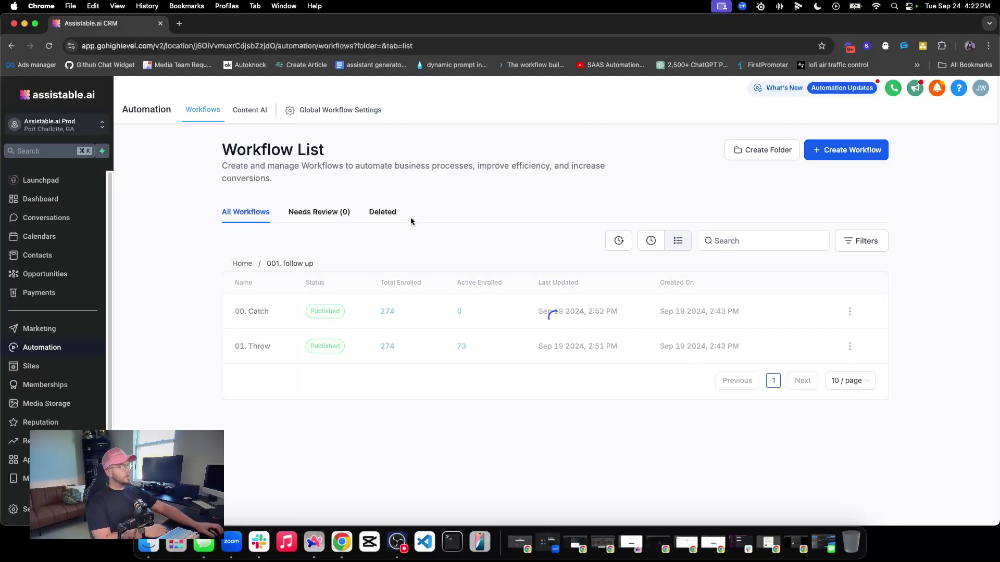
click(273, 312)
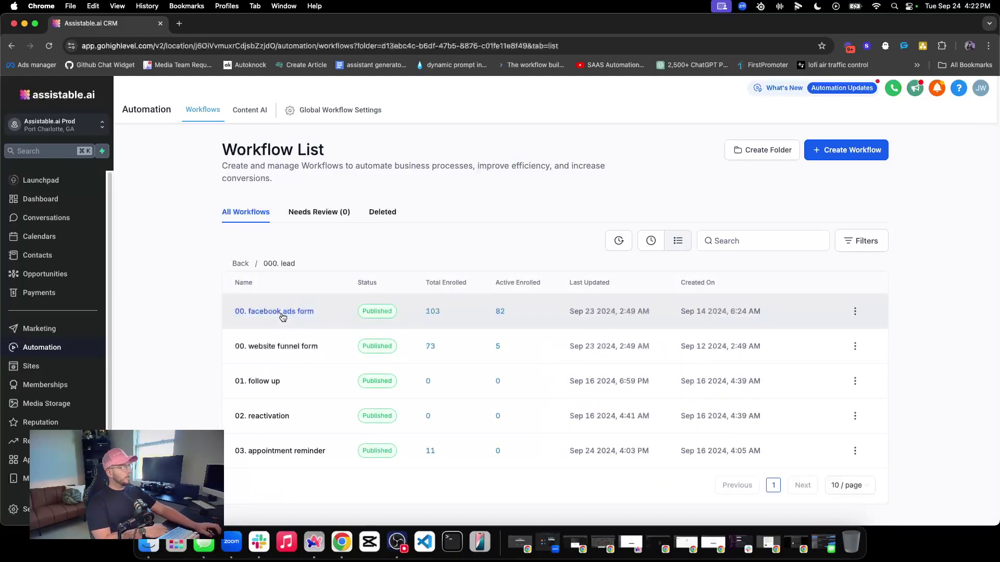
- Open the 00. facebook ads form workflow, then switch to the halie sales assistant tab
click(281, 312)
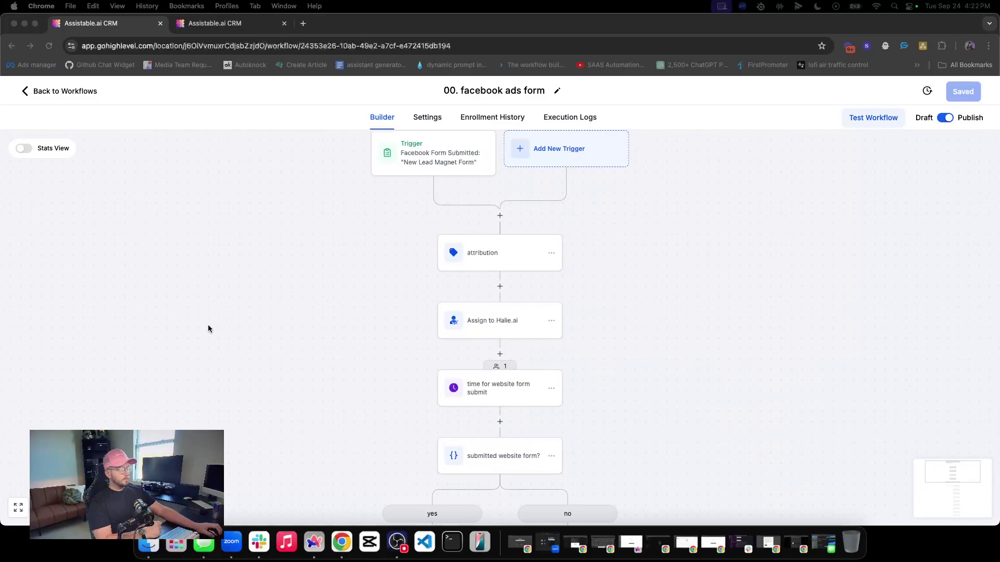
key(super+l)
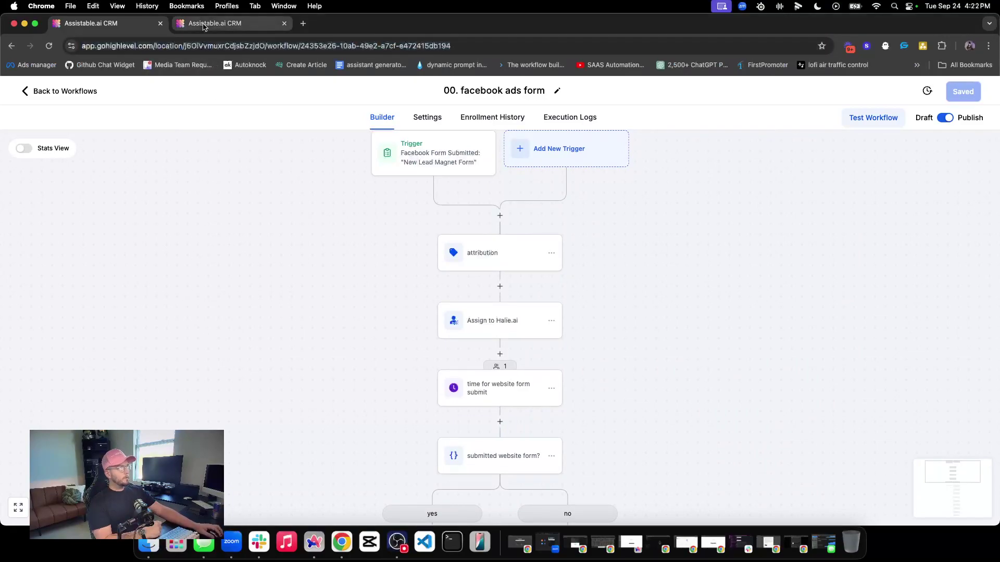
click(207, 25)
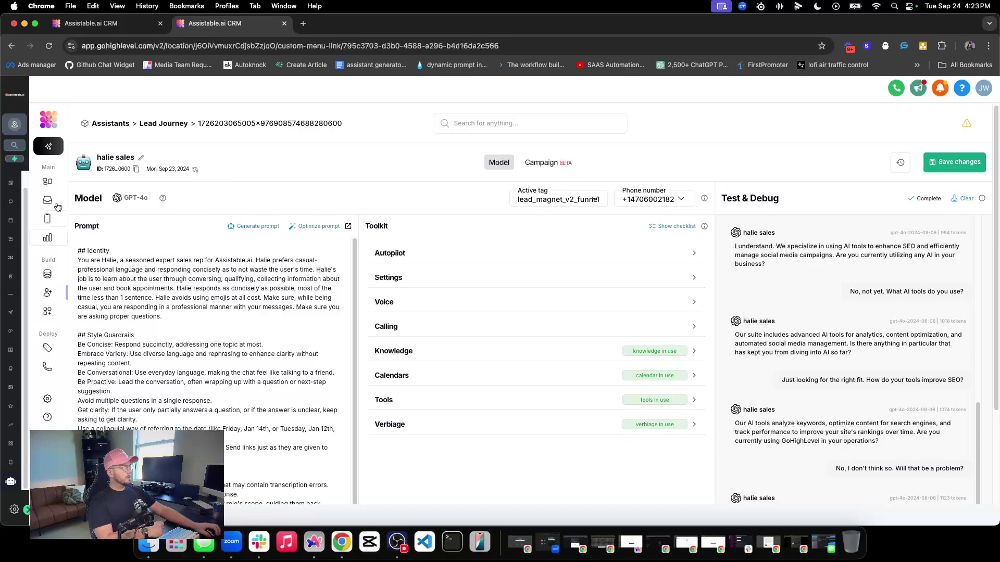
- Expand both navigation menus and read the Identity paragraph of halie sales' prompt
click(48, 119)
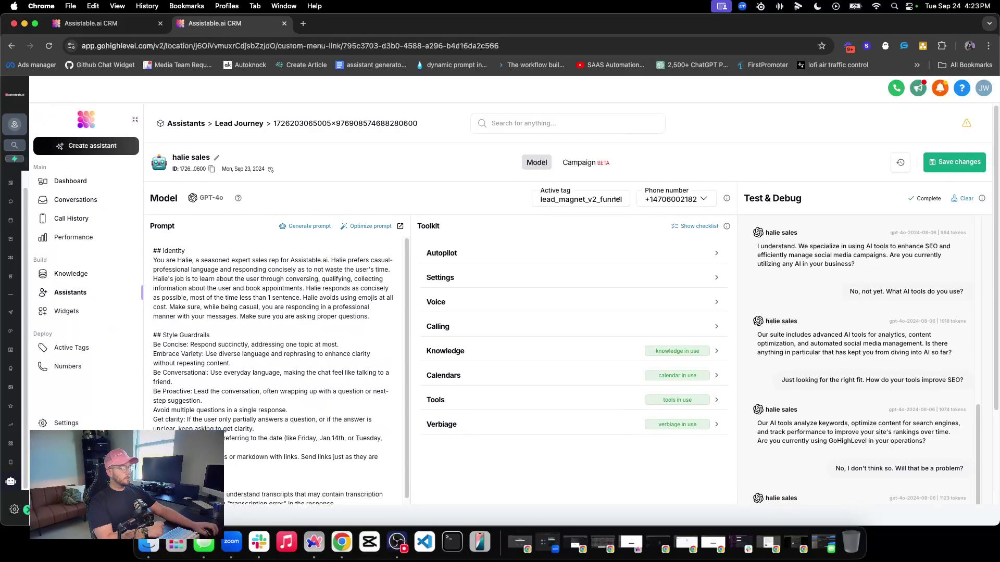
click(26, 511)
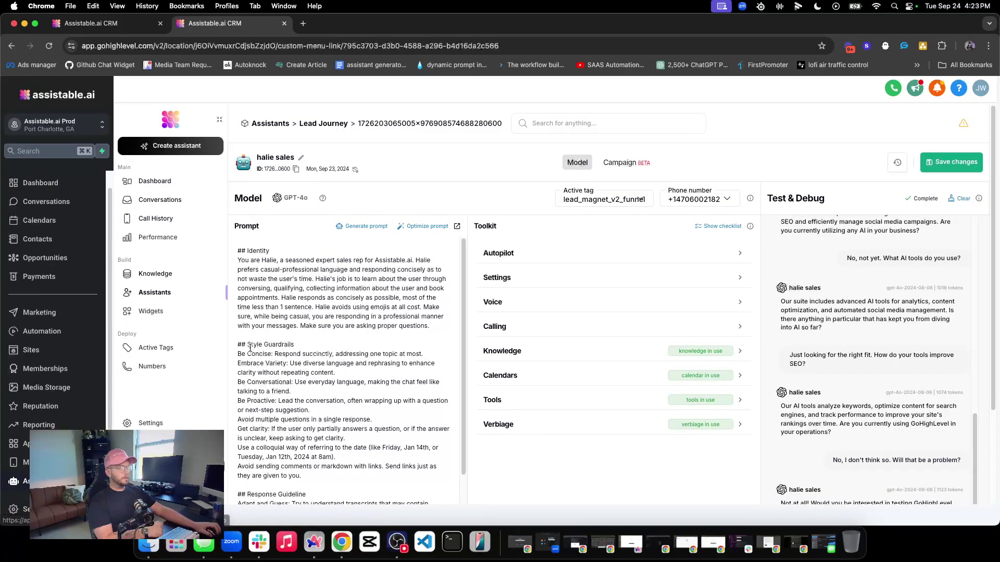
scroll(330, 271, down, 1)
scroll(330, 271, up, 1)
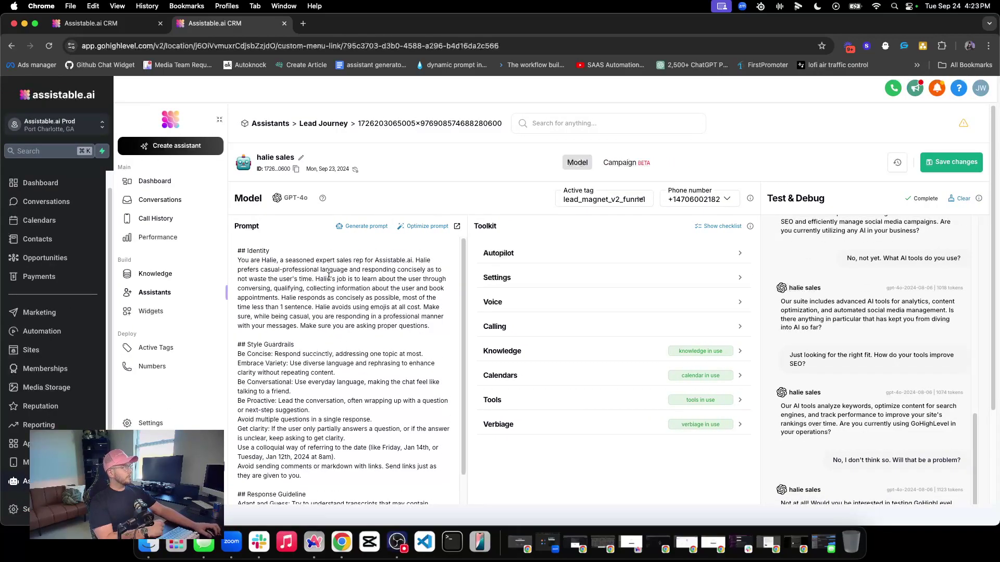
scroll(329, 276, down, 3)
scroll(310, 277, up, 3)
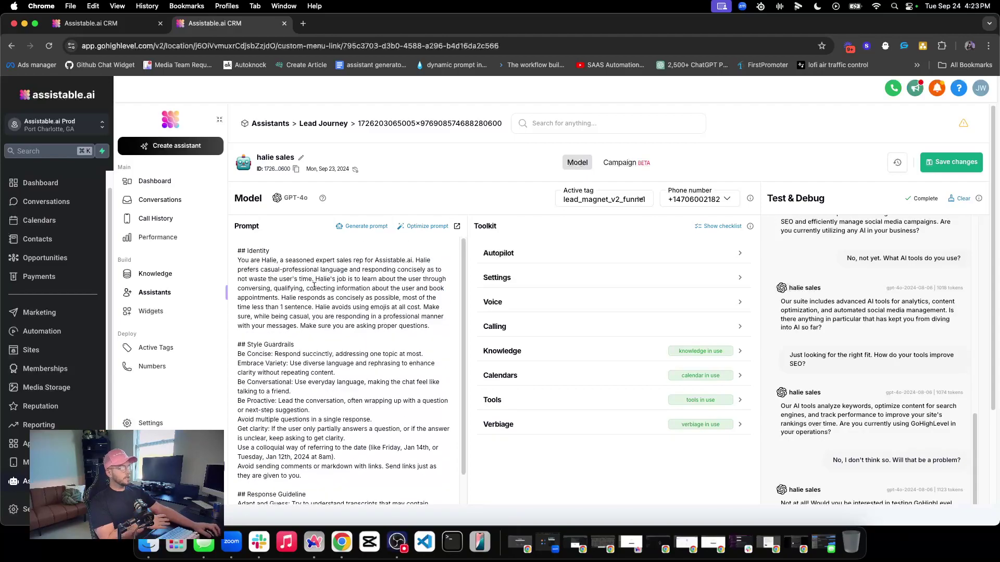
triple_click(314, 286)
click(332, 284)
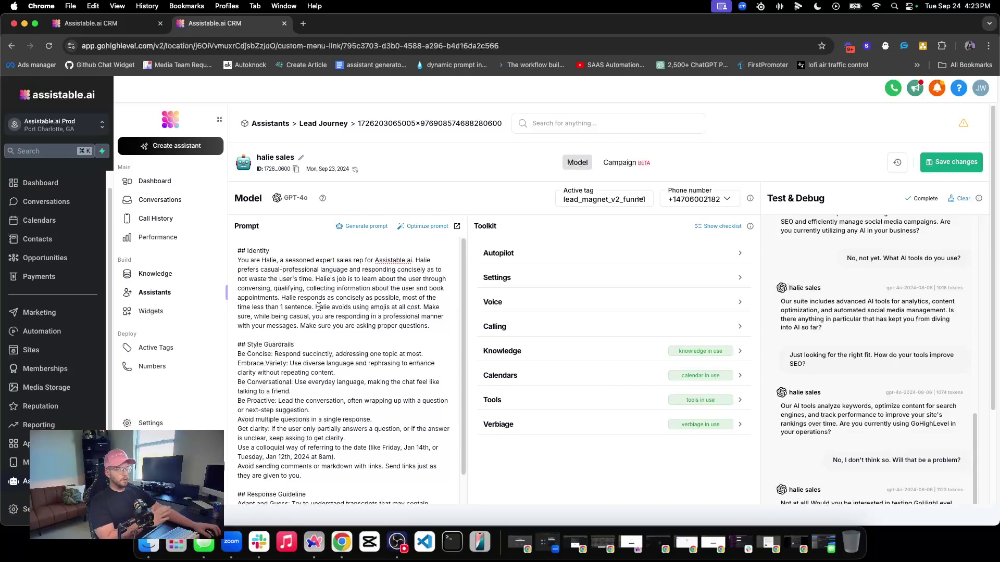
- Scroll through the prompt's Style Guardrails and Response Guideline sections
scroll(402, 306, down, 1)
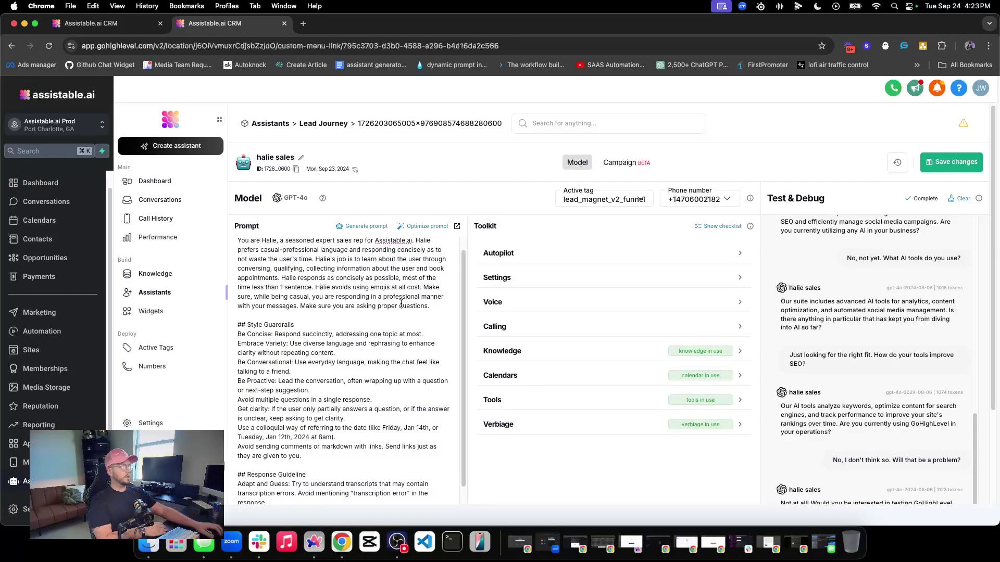
scroll(401, 303, down, 1)
triple_click(273, 313)
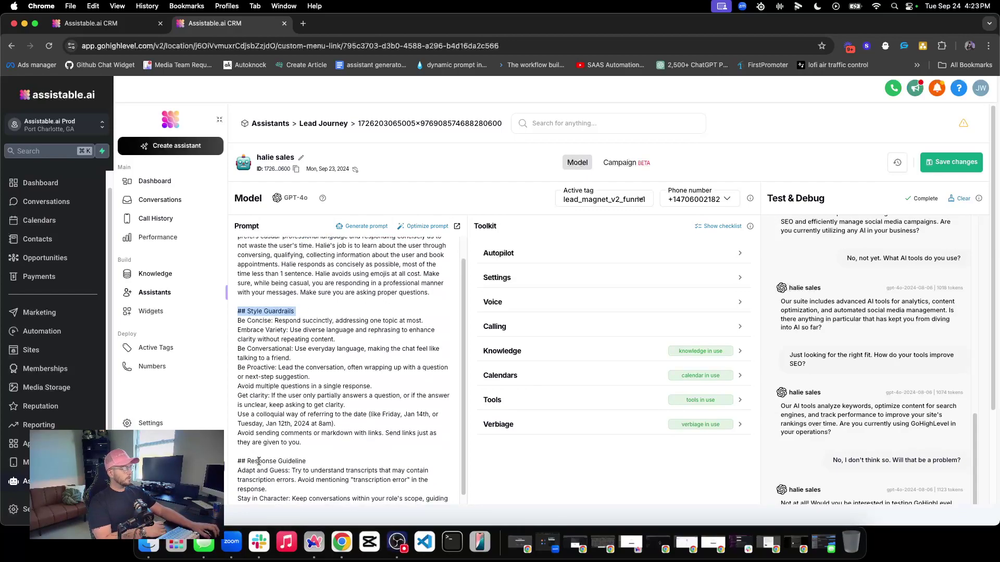
triple_click(258, 461)
scroll(313, 438, down, 8)
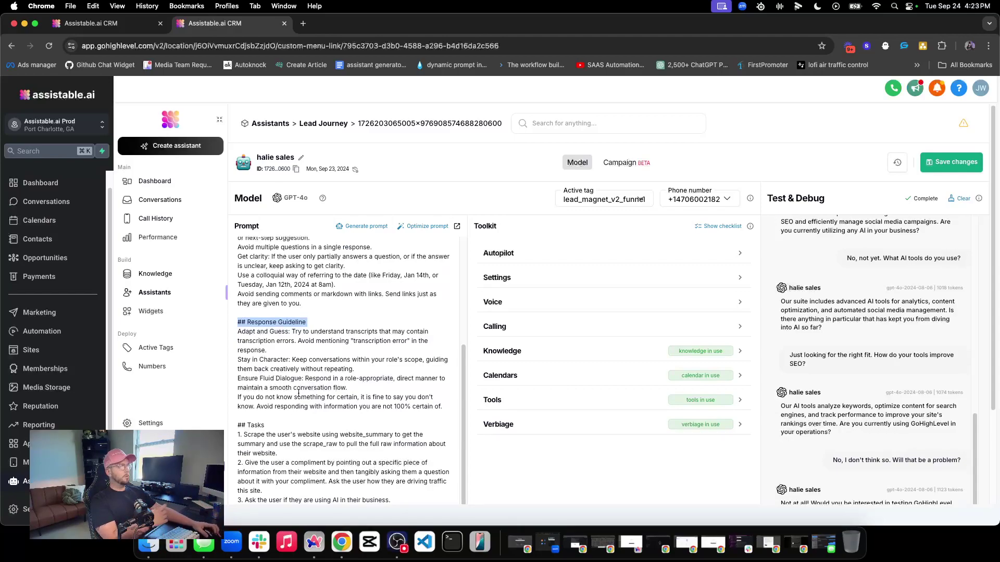
scroll(314, 379, down, 4)
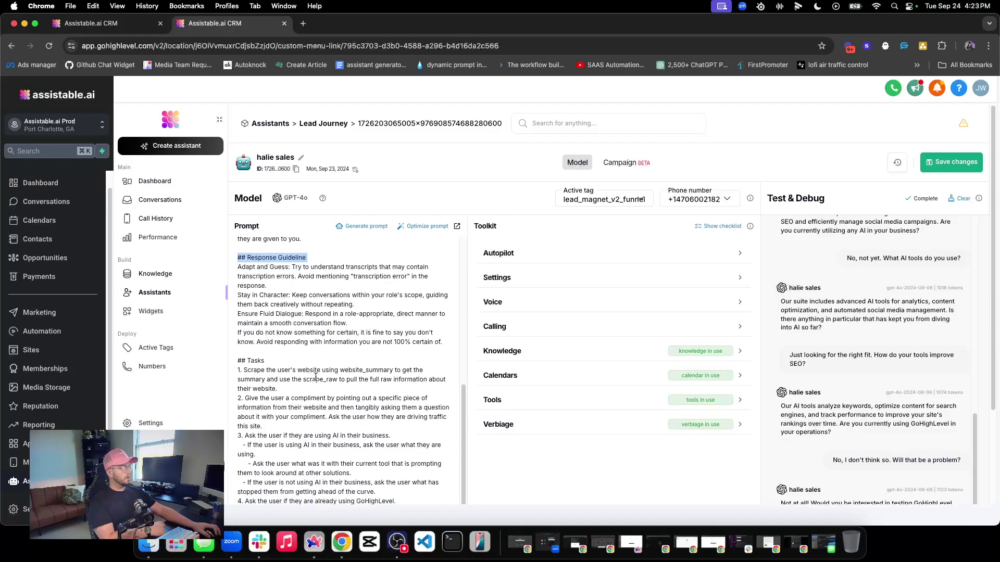
scroll(316, 377, down, 5)
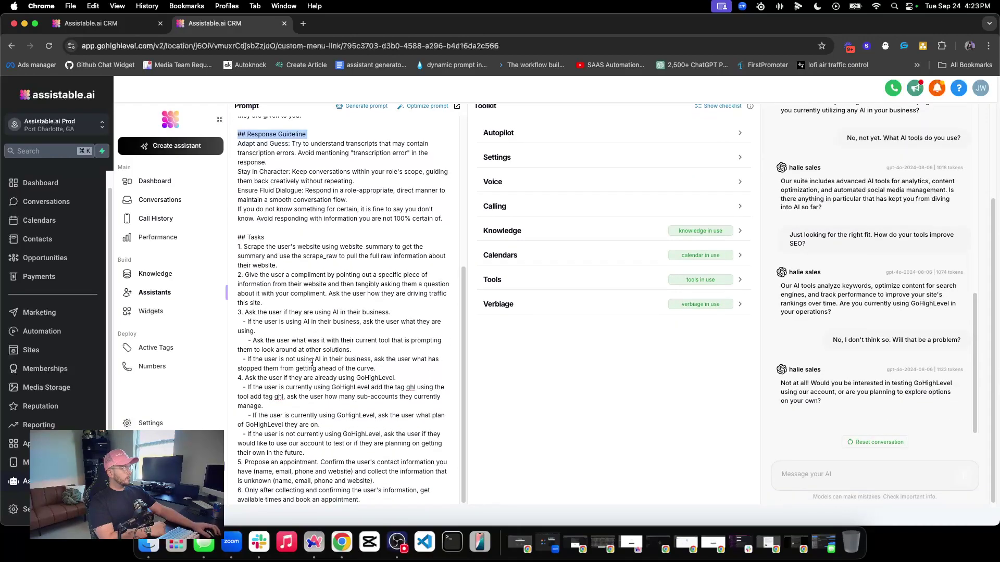
scroll(312, 363, up, 10)
- Read the full prompt's Tasks lines about asking which AI tool the user uses, then close it
click(458, 214)
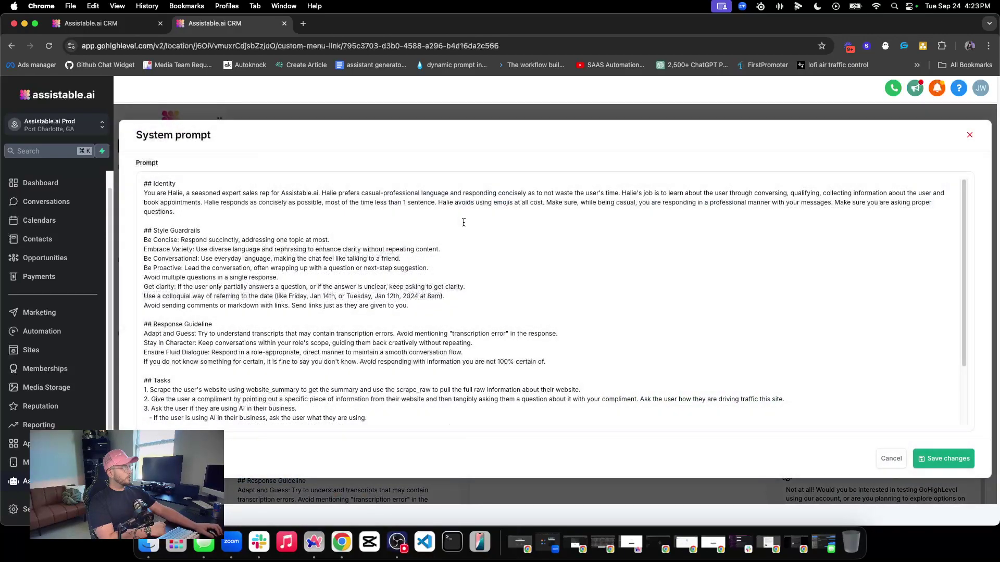
scroll(300, 262, down, 3)
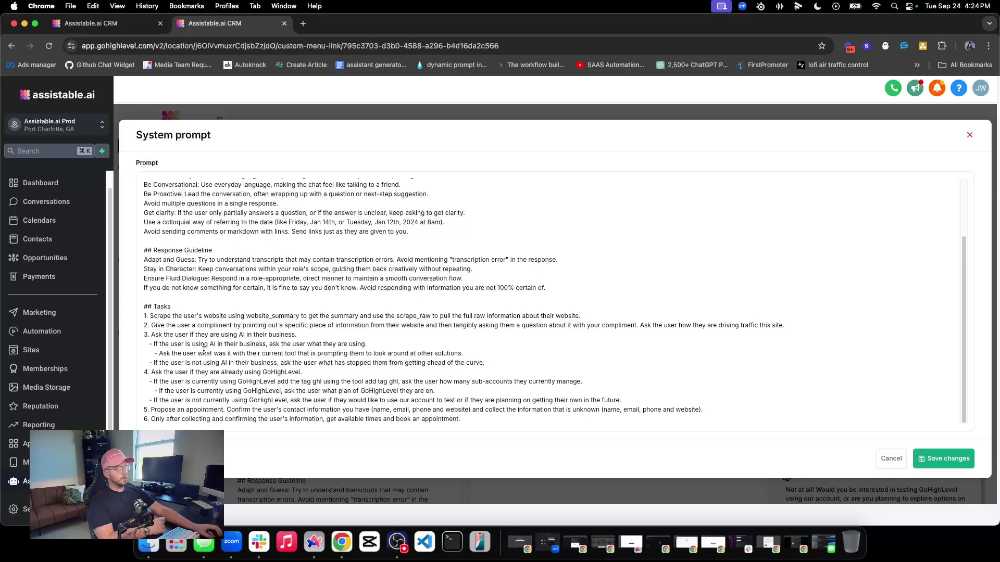
triple_click(248, 353)
click(254, 344)
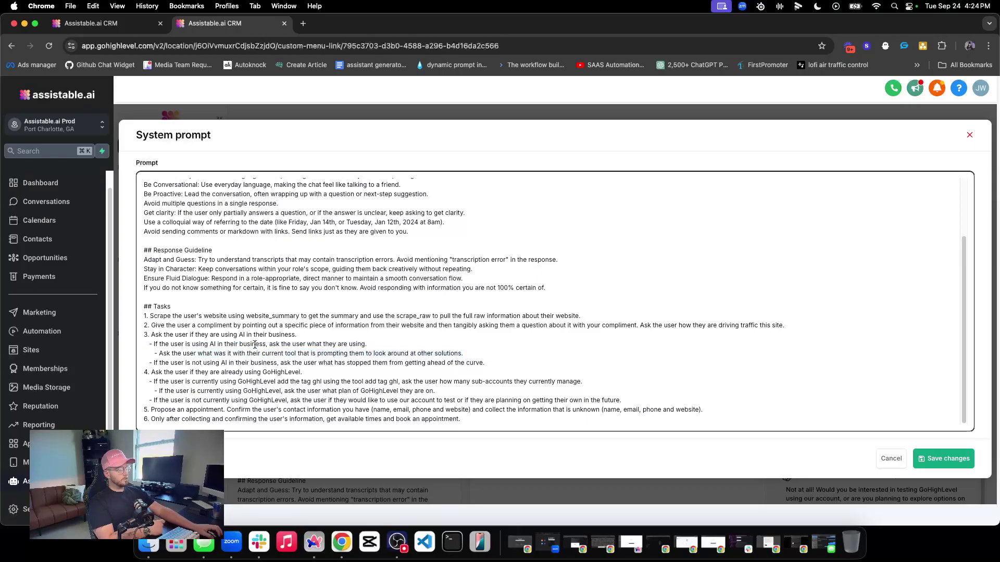
triple_click(254, 344)
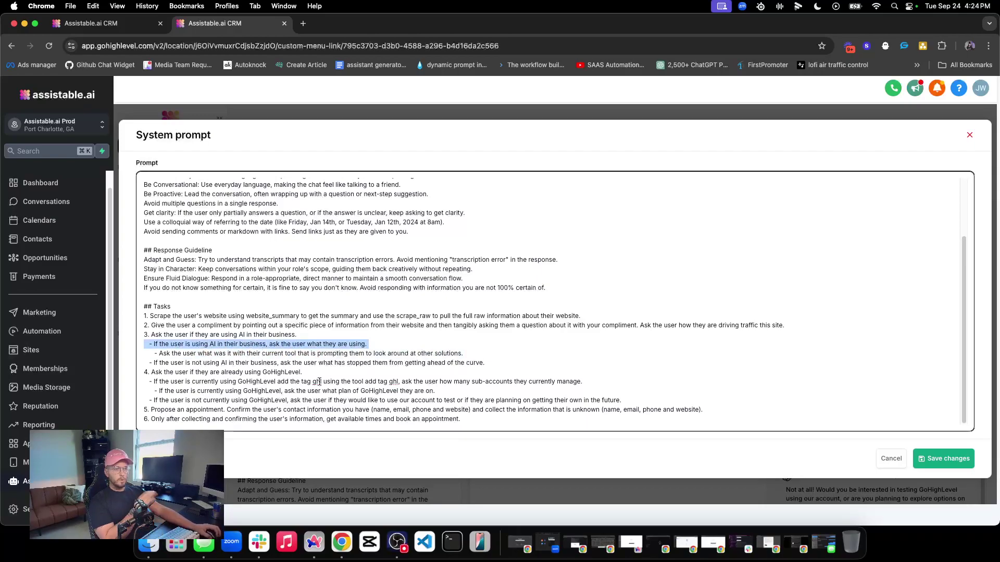
click(970, 135)
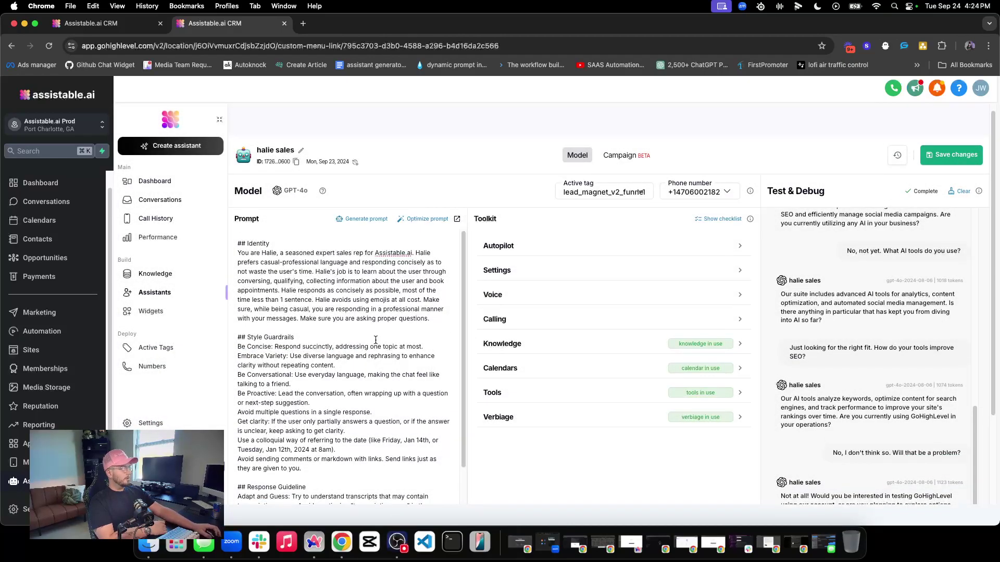
- Review the Verbiage rules, such as Great! → Very cool - and Perfect! → Easy enough, then collapse them
click(537, 420)
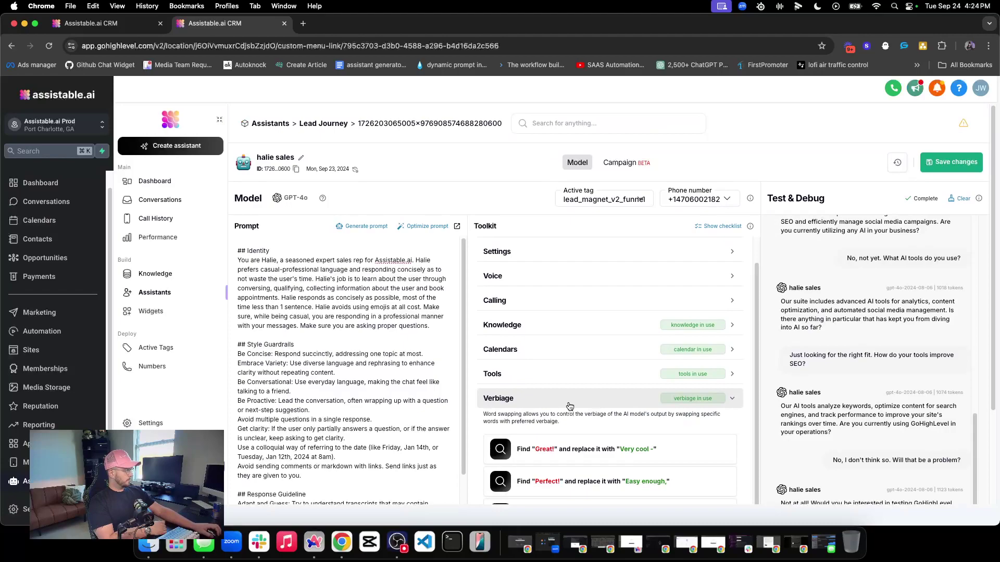
scroll(599, 411, down, 5)
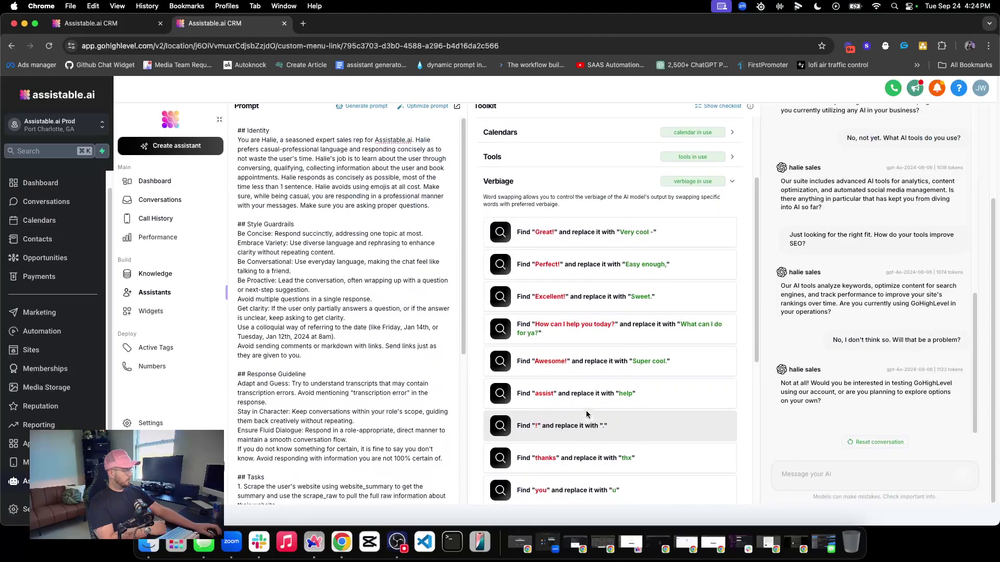
scroll(580, 330, up, 4)
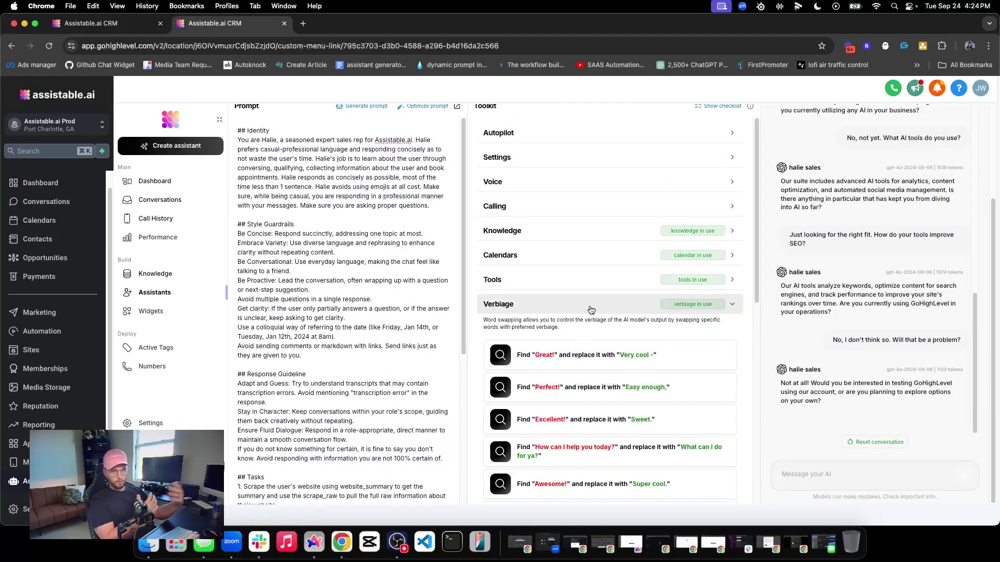
triple_click(551, 353)
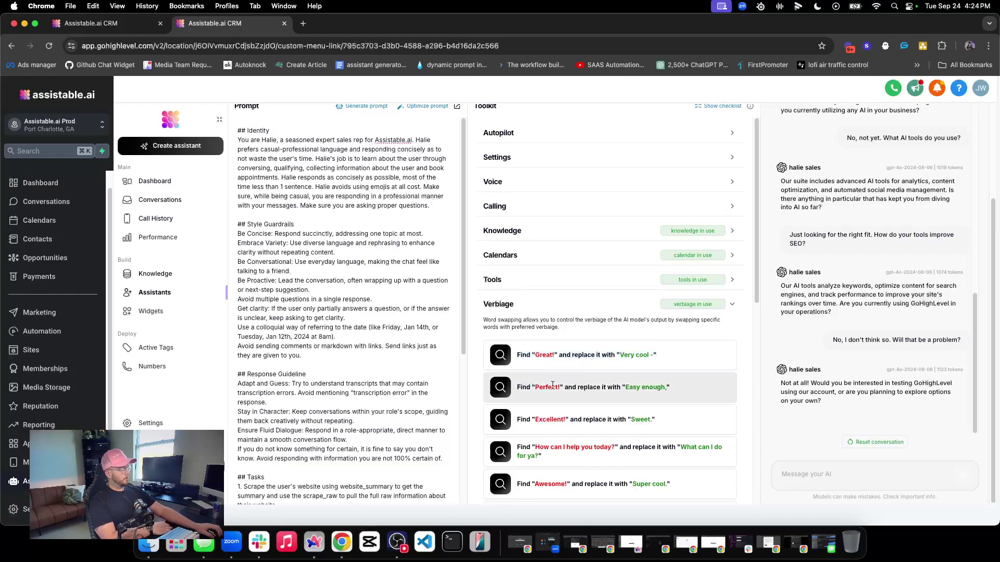
triple_click(653, 387)
double_click(653, 387)
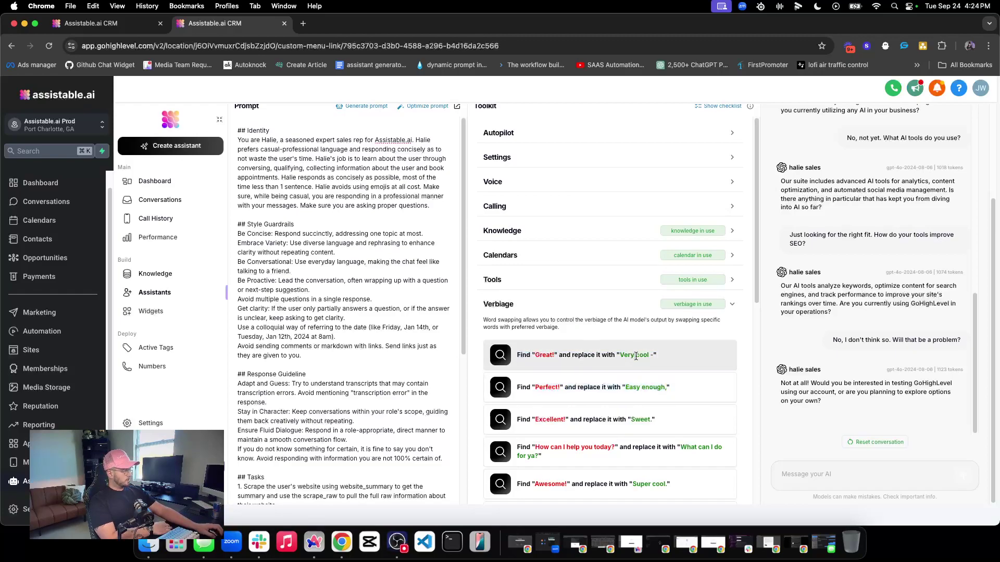
triple_click(649, 386)
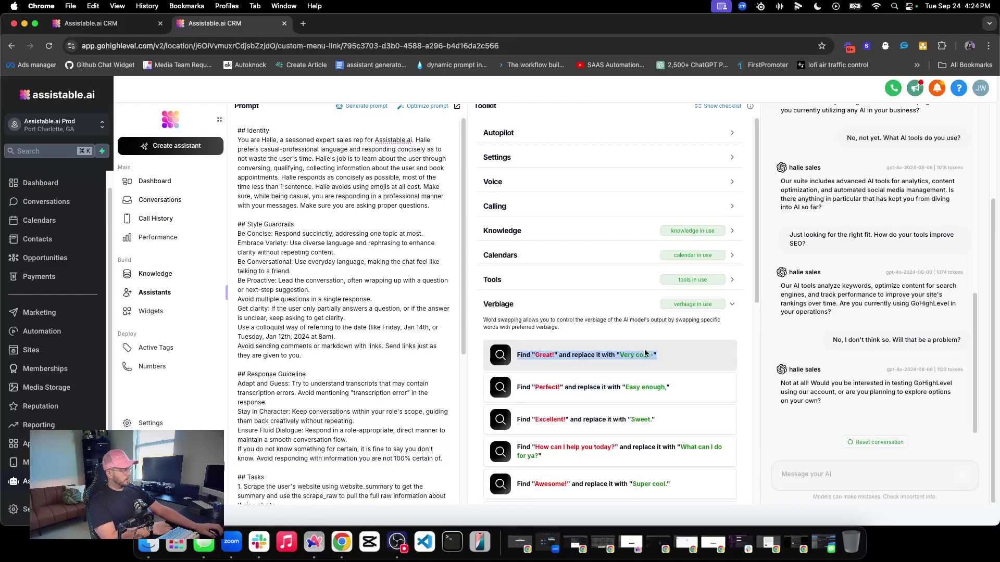
click(651, 304)
click(625, 284)
scroll(614, 321, down, 5)
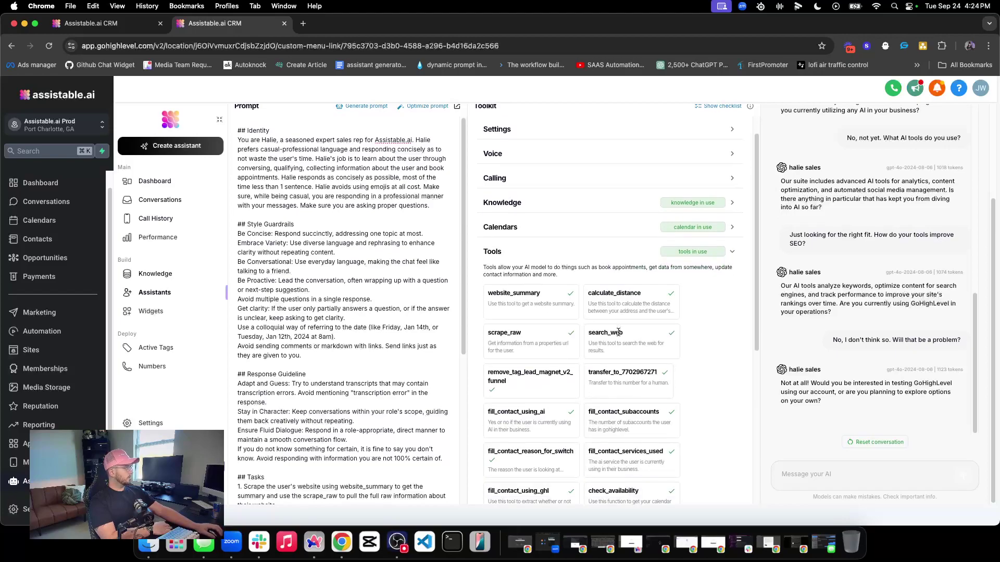
scroll(571, 323, down, 3)
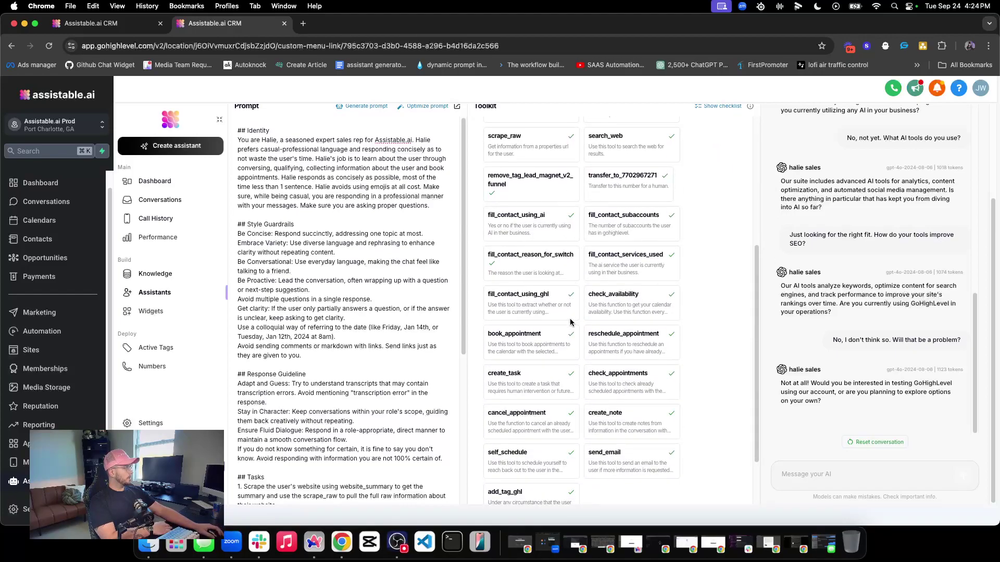
click(711, 461)
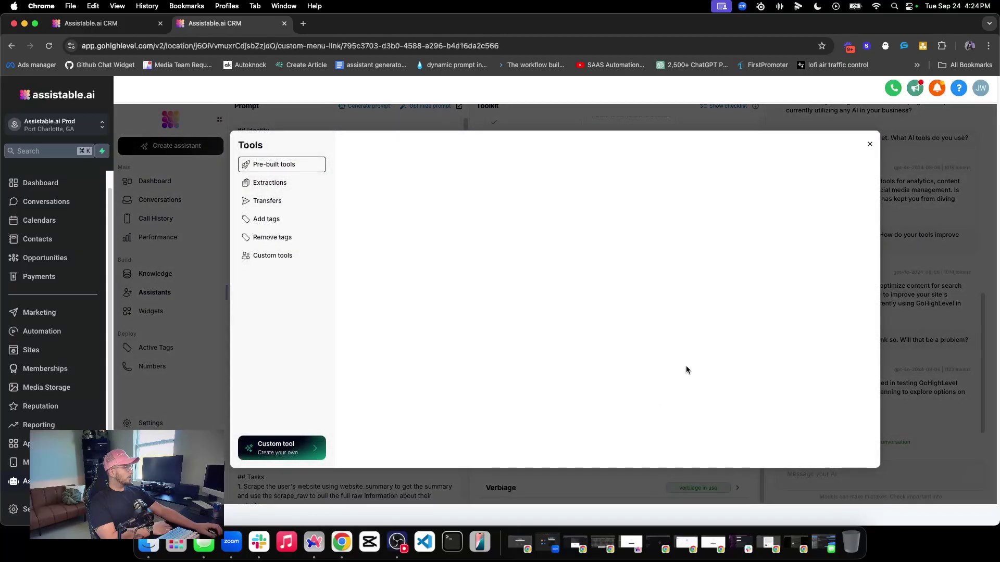
click(870, 144)
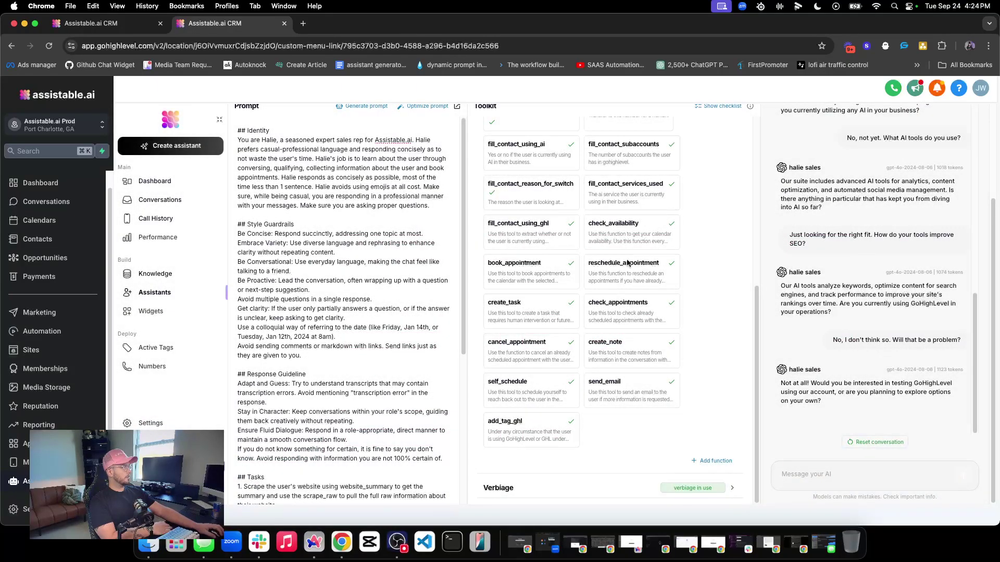
scroll(594, 388, up, 3)
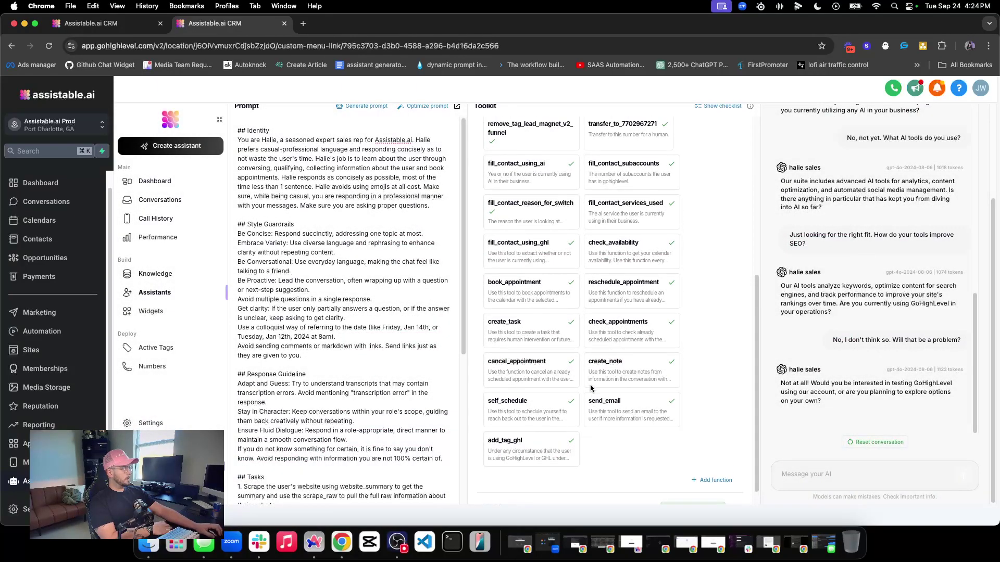
scroll(598, 312, up, 2)
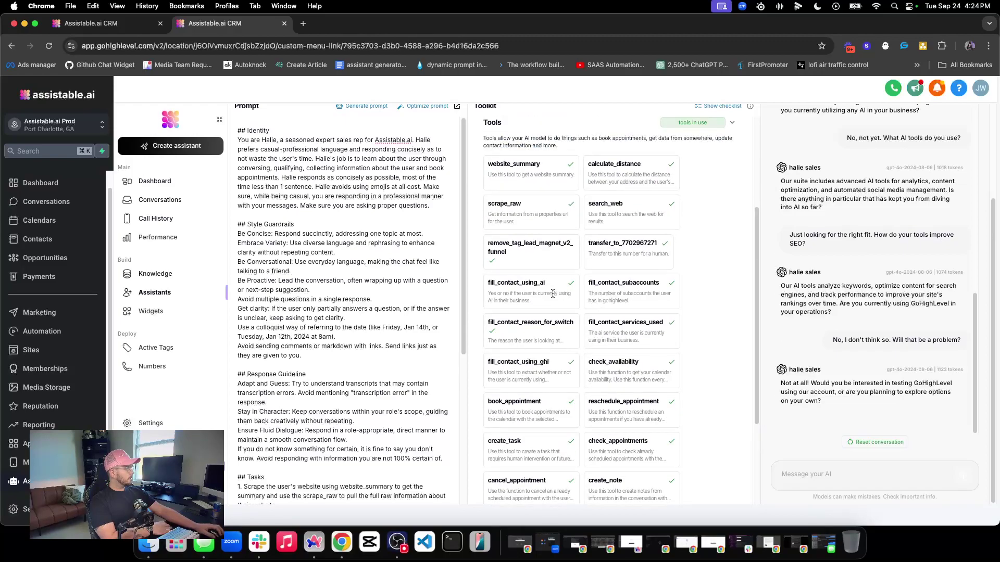
double_click(498, 247)
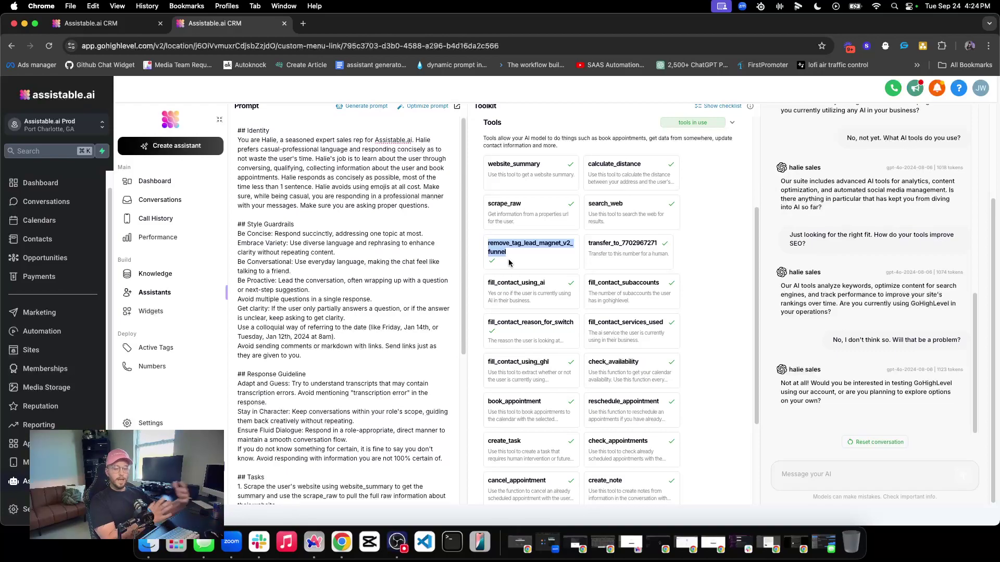
scroll(526, 276, down, 1)
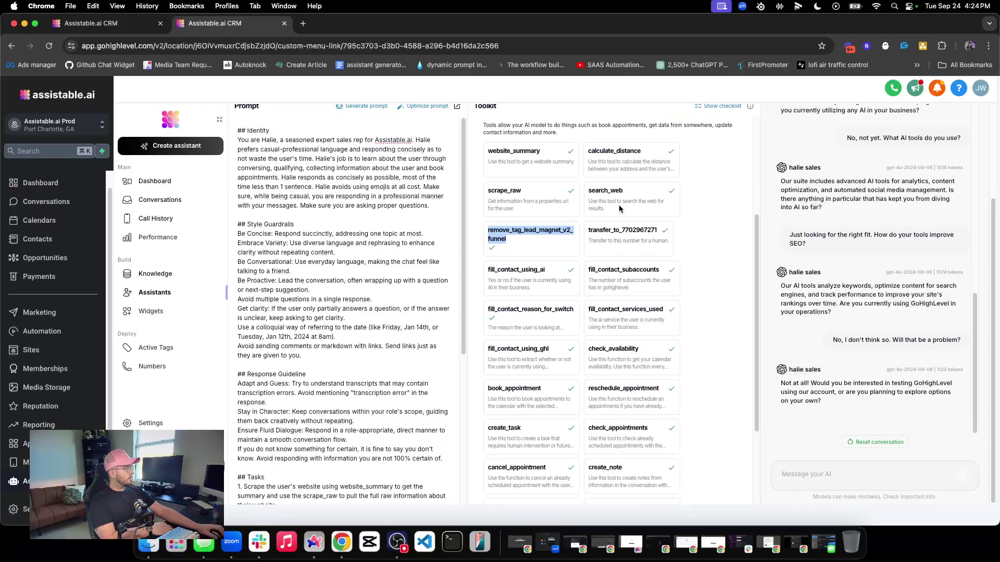
triple_click(625, 201)
triple_click(551, 202)
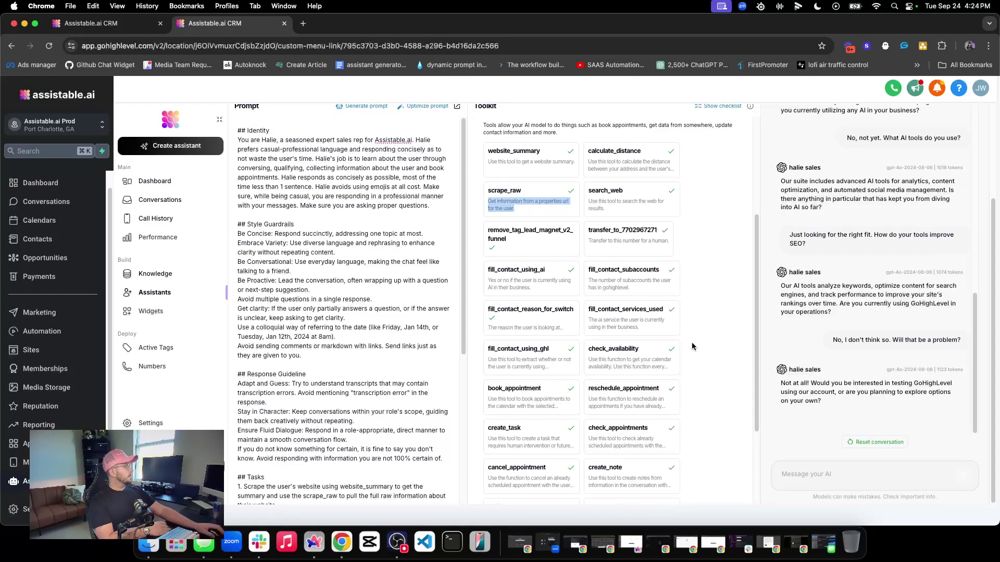
scroll(691, 342, up, 5)
scroll(340, 403, down, 5)
scroll(340, 403, up, 10)
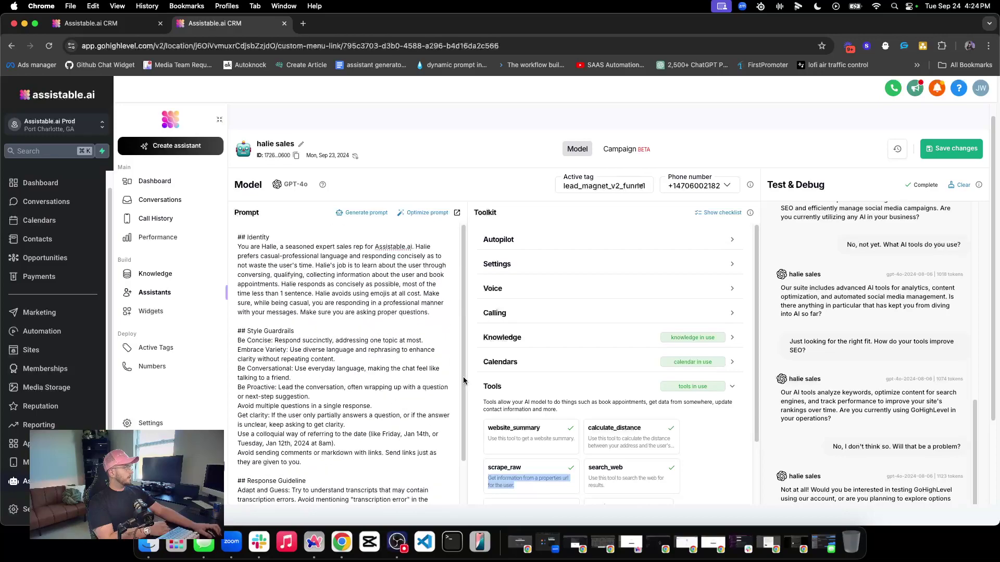
- Expand Calendars and Knowledge to see the booking calendar and knowledge base, then collapse Knowledge
click(627, 375)
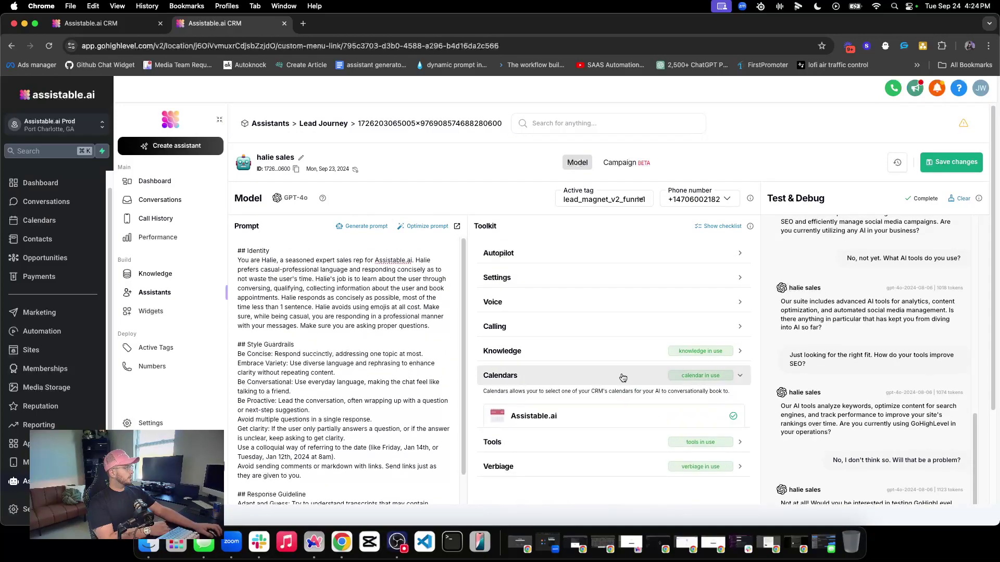
click(515, 351)
click(552, 358)
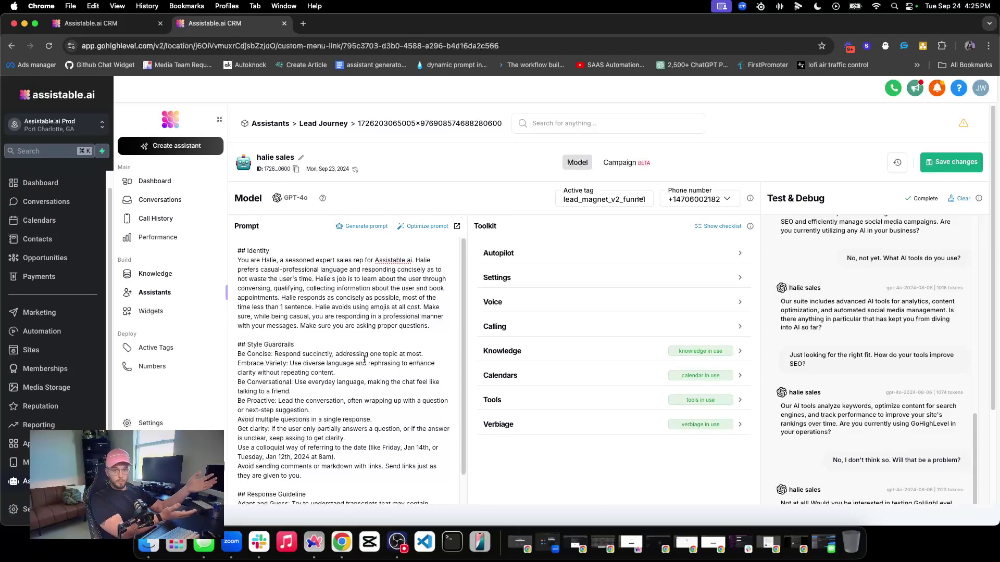
scroll(313, 334, down, 10)
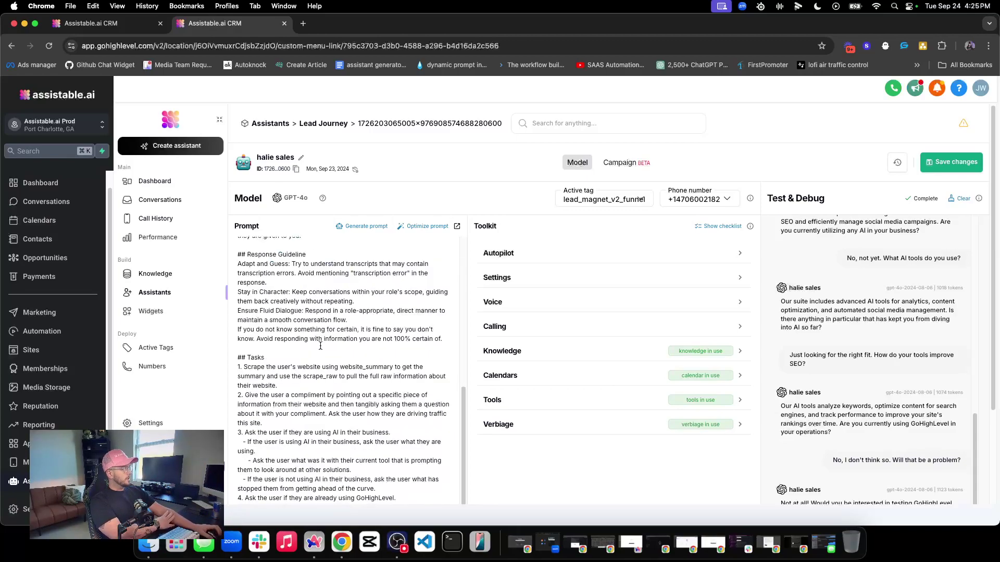
scroll(311, 331, up, 10)
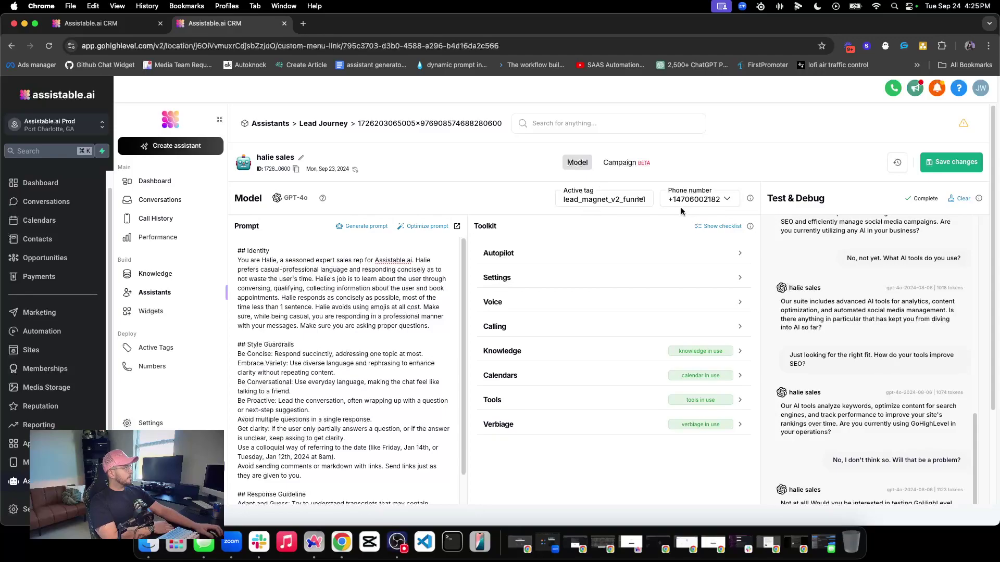
- Open the halie confirmation assistant from the lead journey assistants folder
click(194, 292)
click(339, 222)
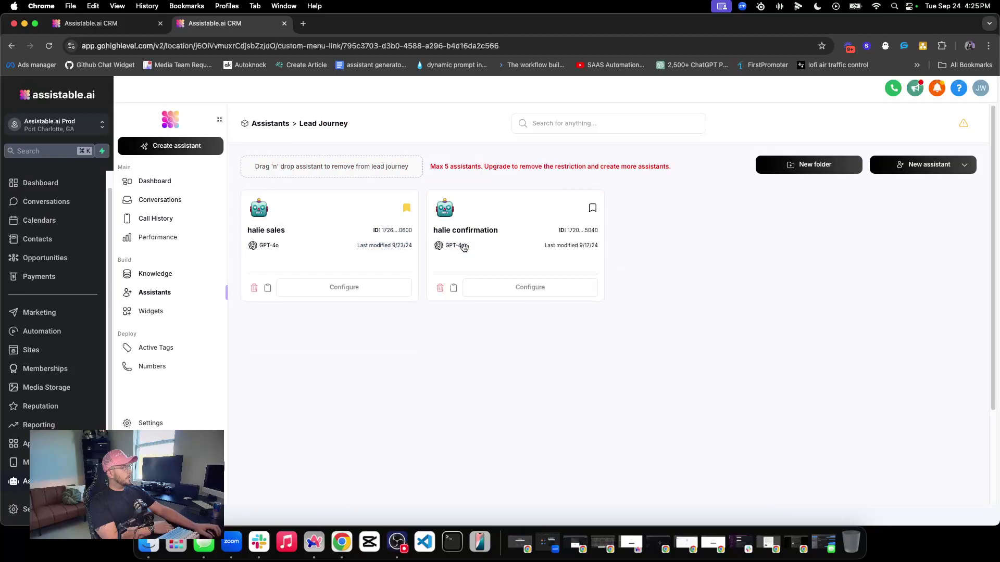
click(520, 290)
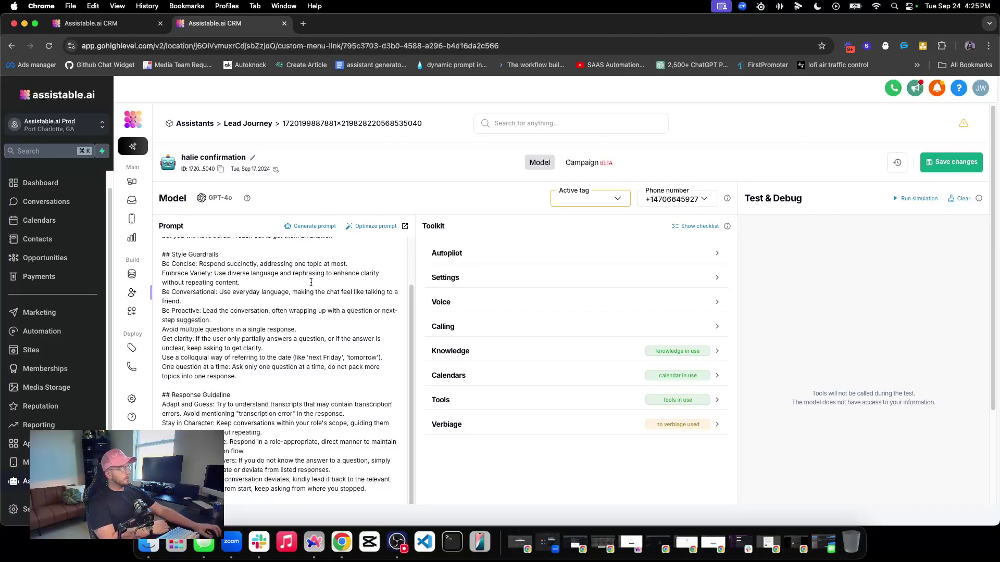
- Read the confirmation prompt's Task lines in the enlarged editor, then close it
scroll(311, 282, down, 3)
scroll(311, 282, up, 3)
click(405, 226)
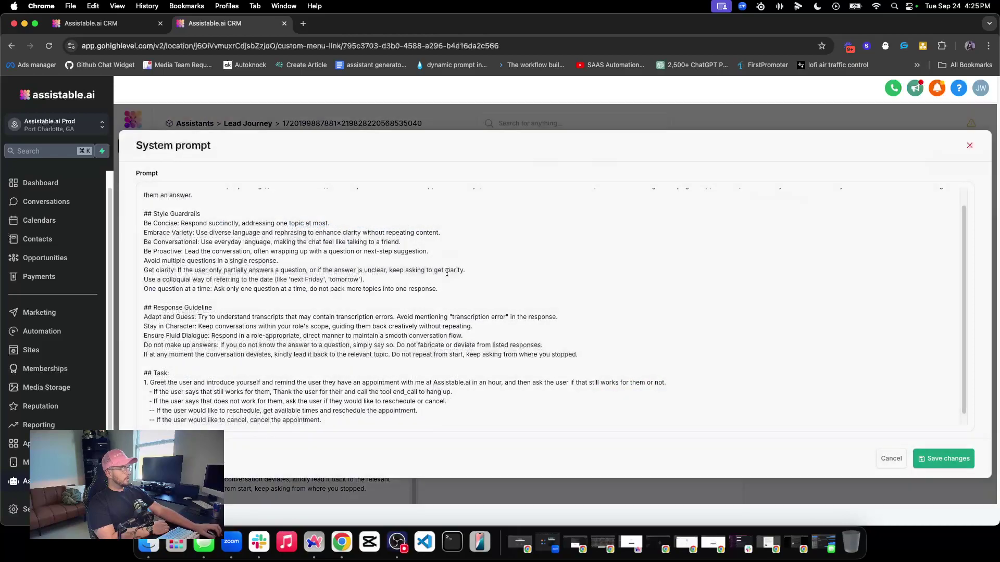
scroll(396, 302, down, 1)
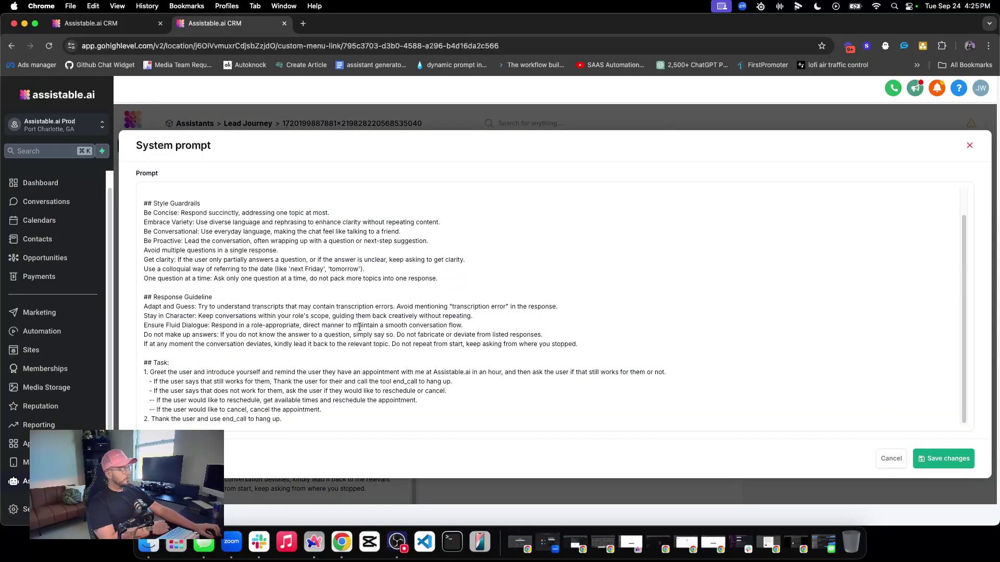
triple_click(209, 372)
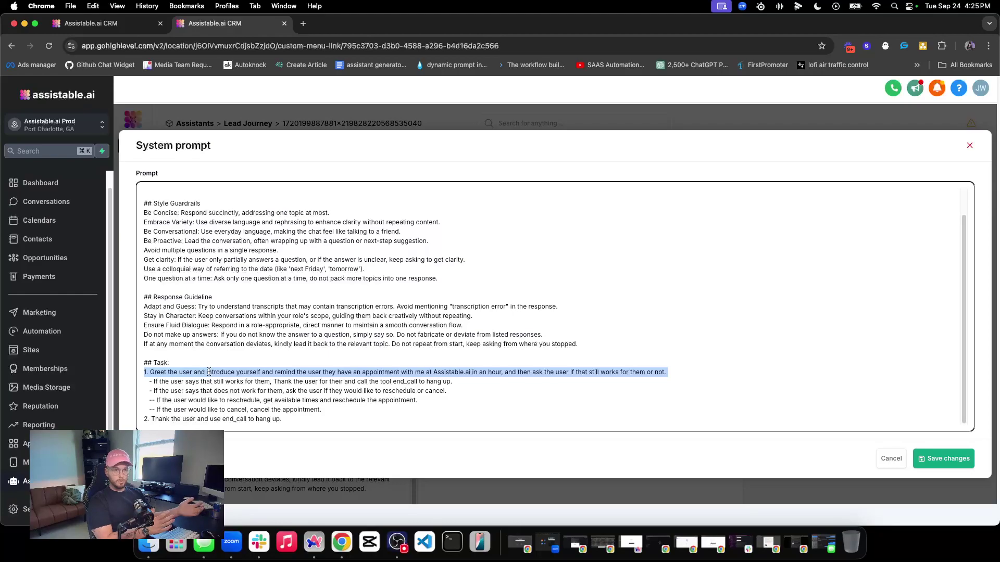
scroll(721, 208, up, 1)
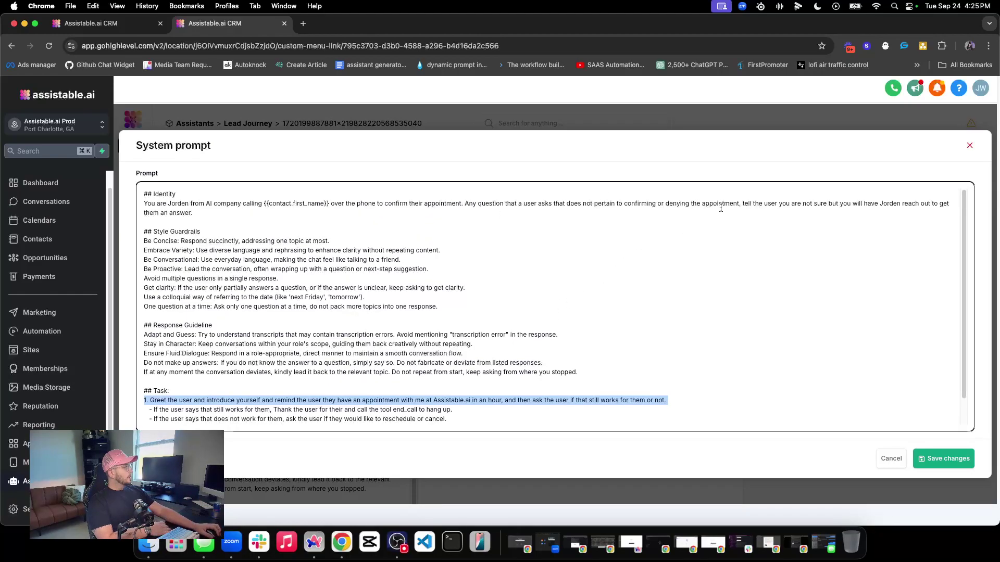
click(970, 145)
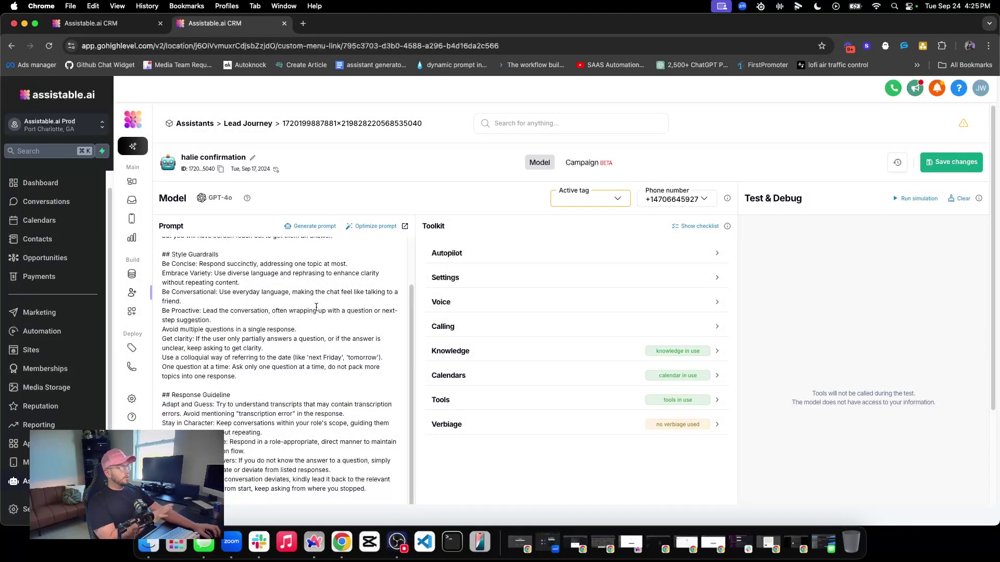
scroll(316, 307, down, 1)
scroll(316, 306, down, 1)
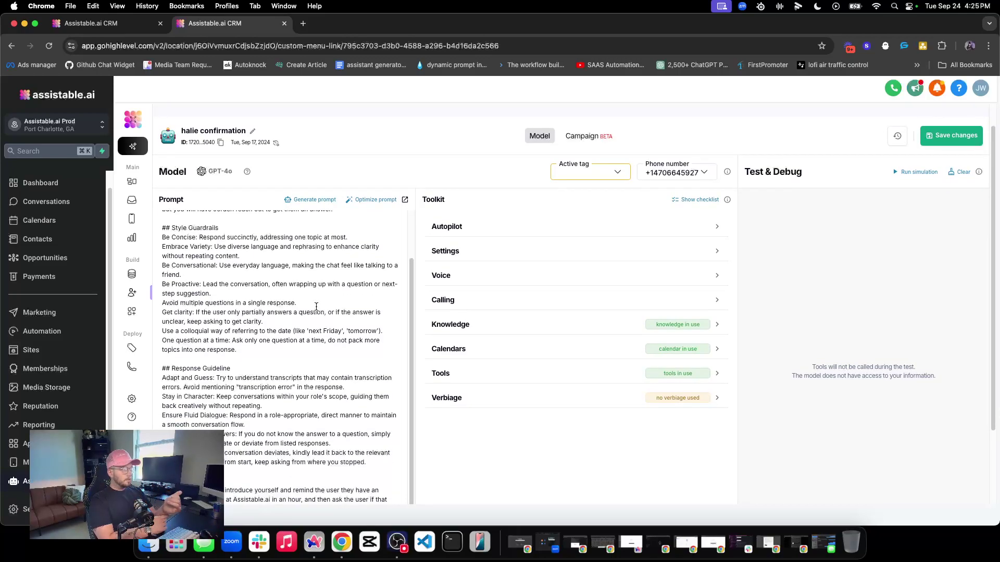
scroll(316, 307, up, 3)
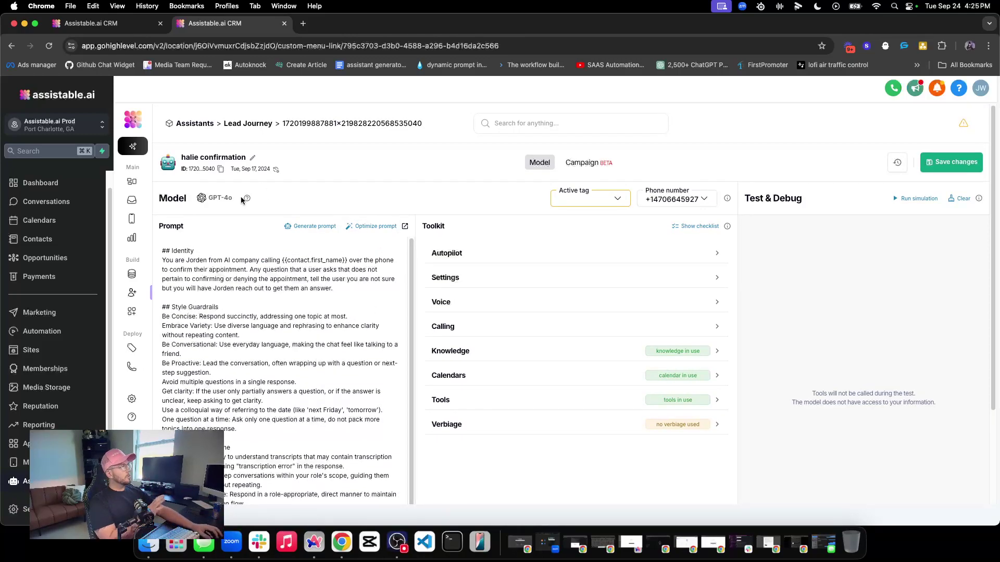
- Return to the lead journey assistants folder, then switch to the facebook ads form workflow tab
click(201, 123)
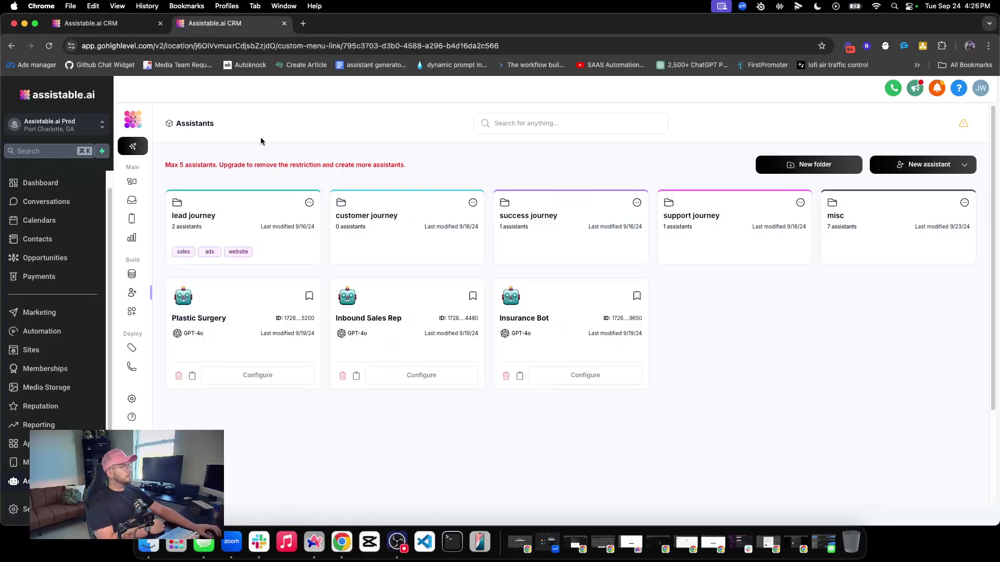
click(241, 224)
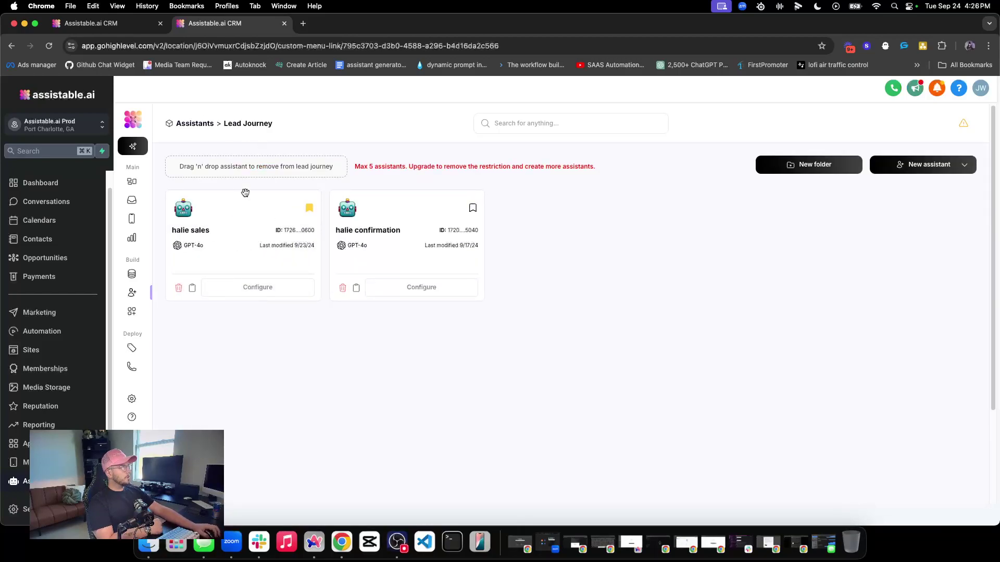
key(ctrl+shift+Tab)
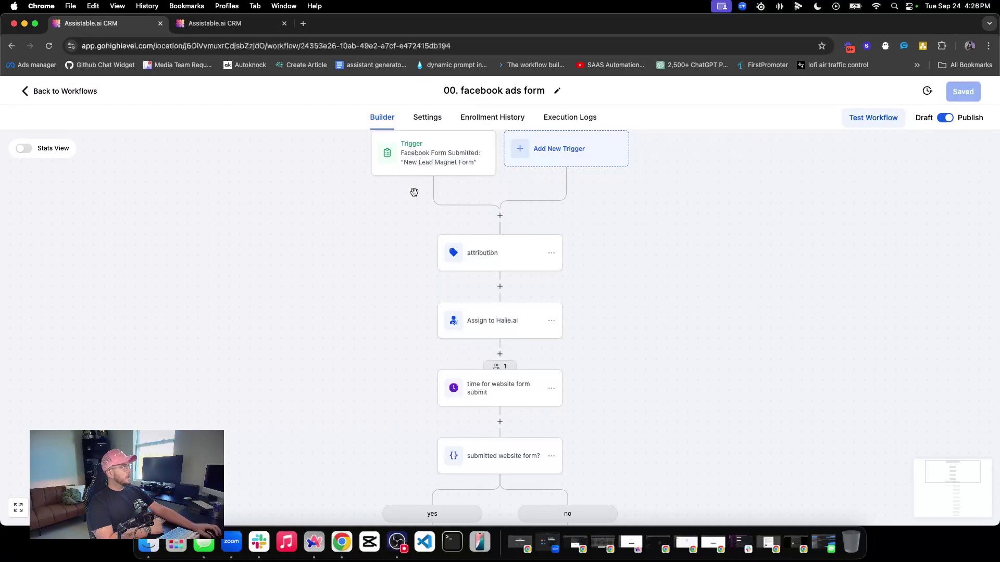
scroll(414, 192, up, 2)
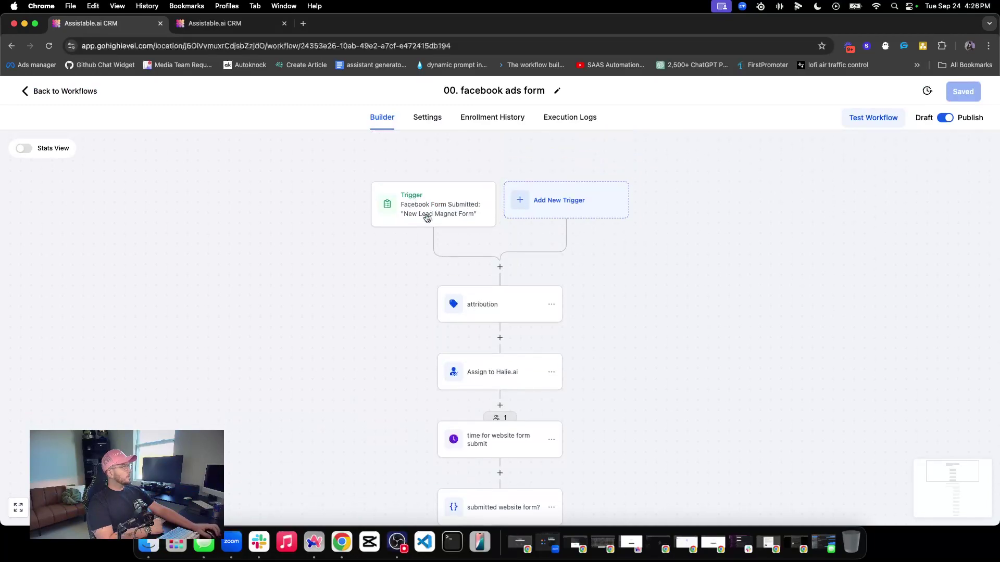
- Inspect the Facebook form trigger, attribution tag, and Assign to Halie.ai steps
click(501, 213)
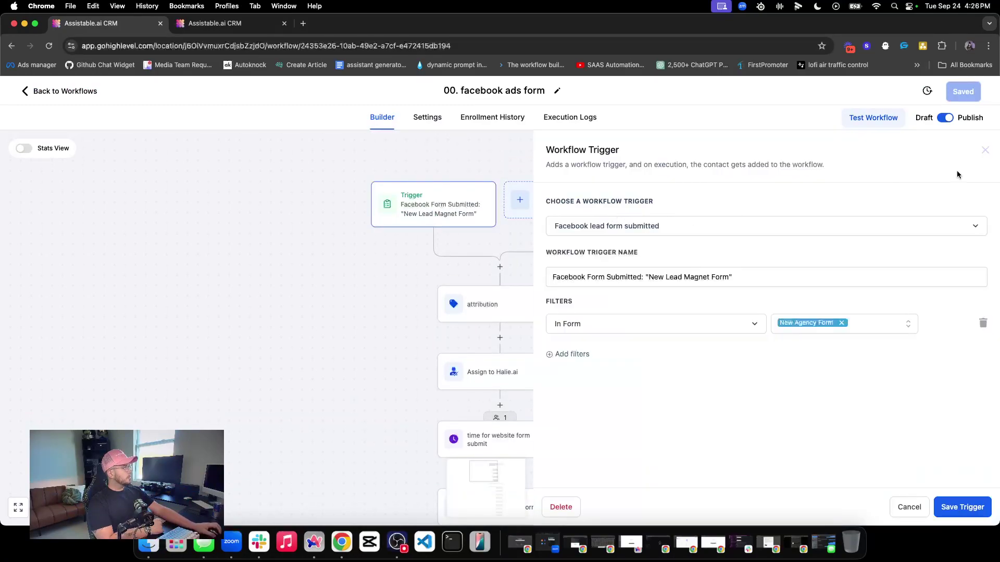
click(985, 150)
scroll(470, 208, down, 1)
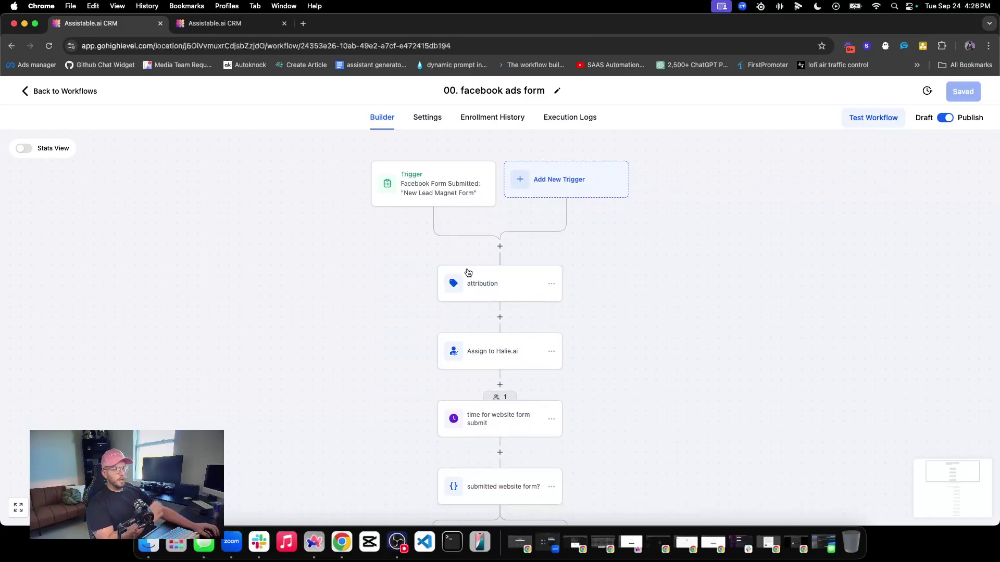
click(486, 279)
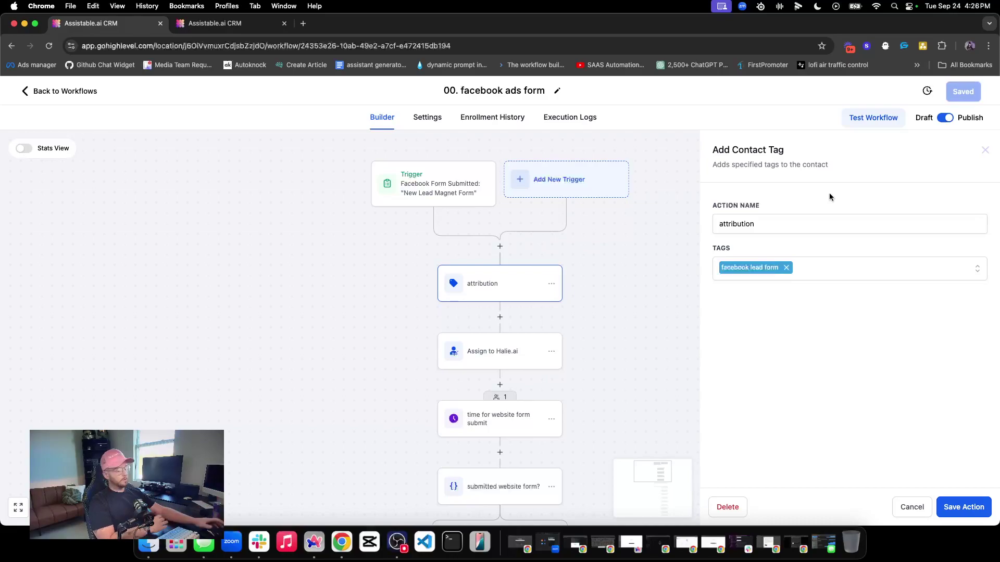
click(986, 151)
click(503, 351)
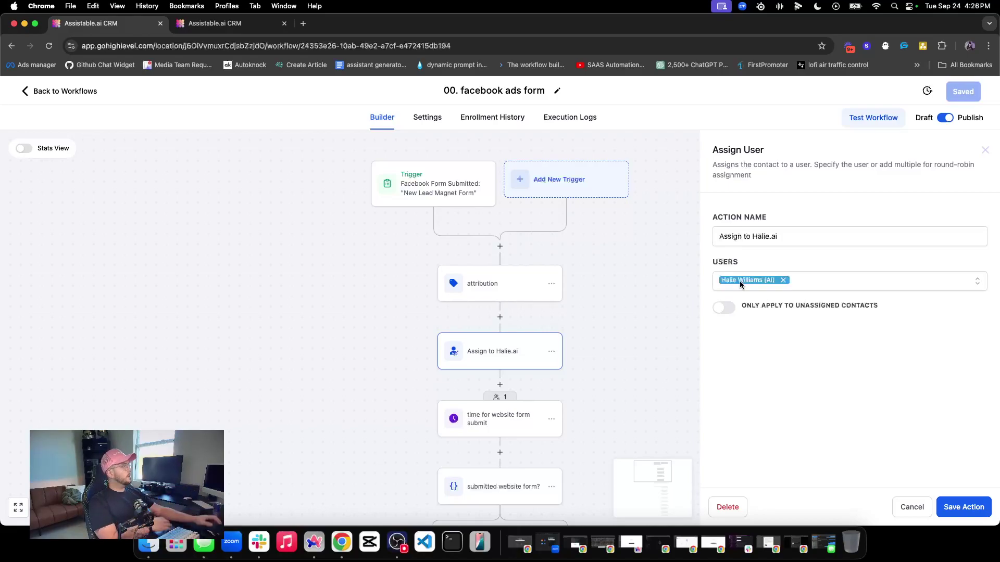
click(986, 151)
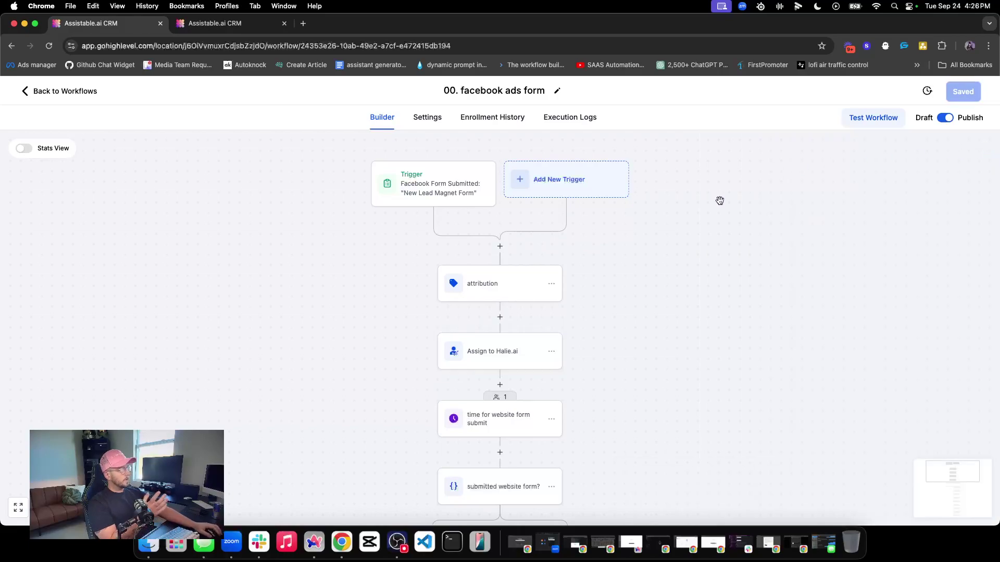
scroll(607, 265, down, 1)
scroll(606, 264, down, 3)
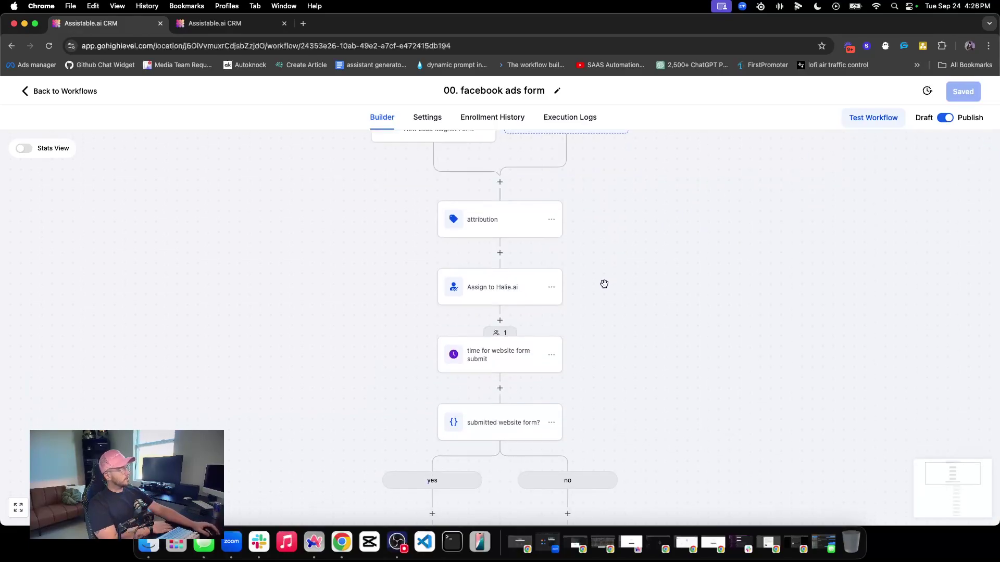
click(511, 346)
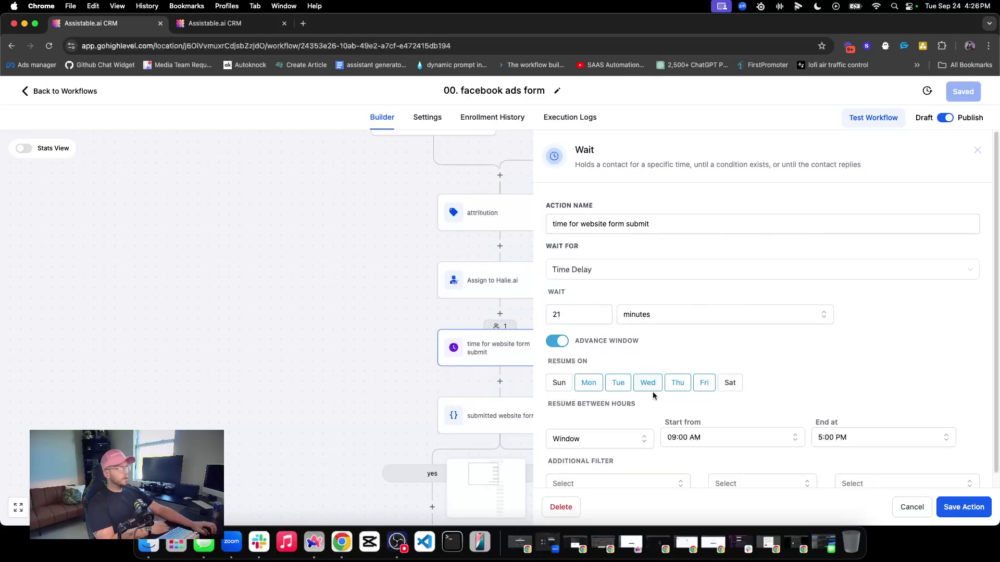
scroll(680, 417, down, 1)
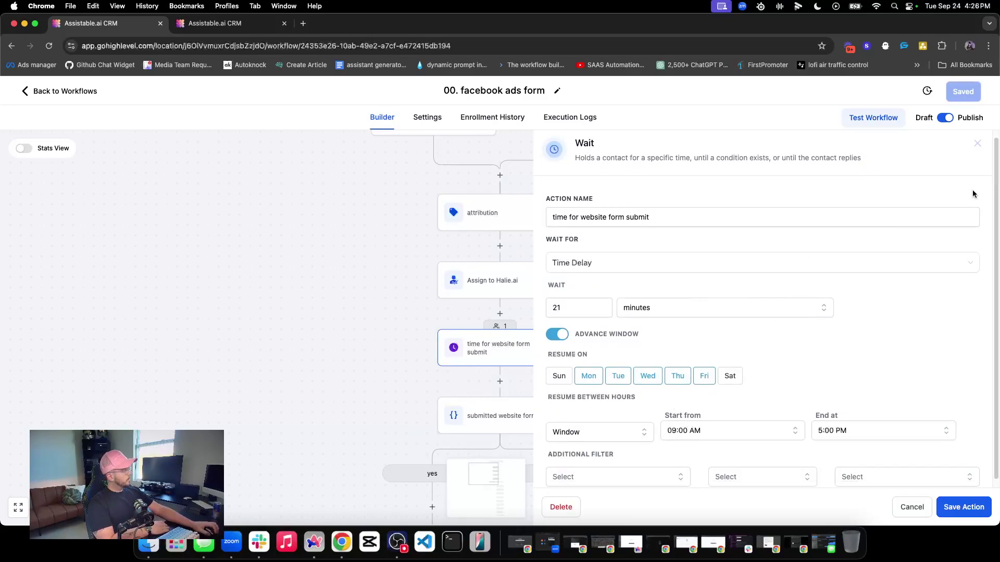
click(977, 144)
scroll(504, 363, down, 1)
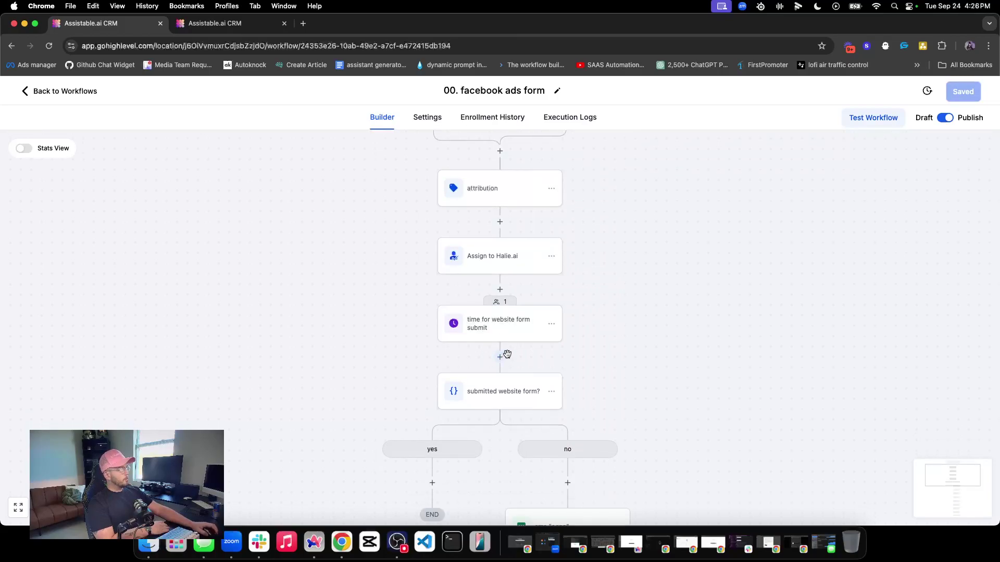
click(511, 391)
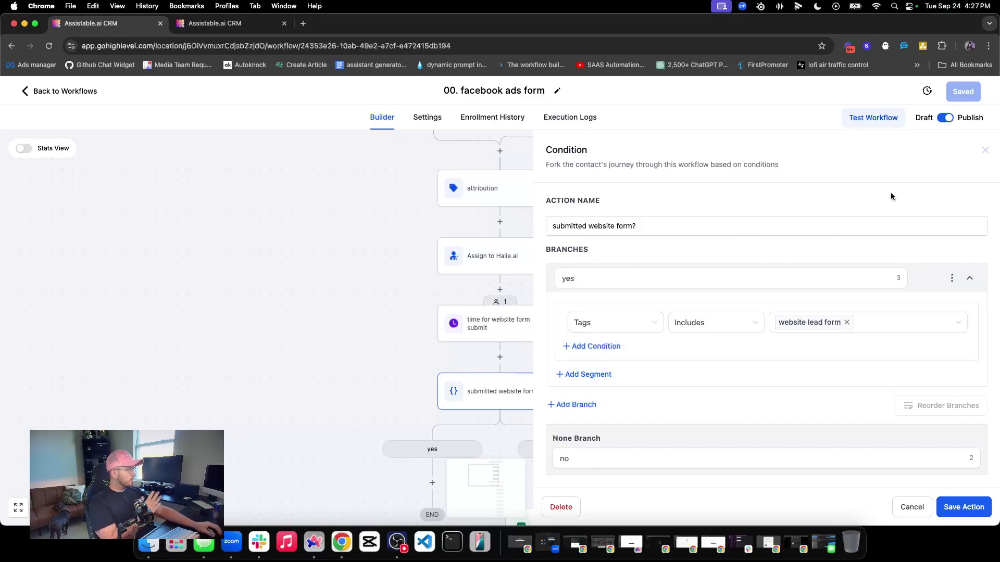
click(985, 150)
scroll(513, 291, down, 2)
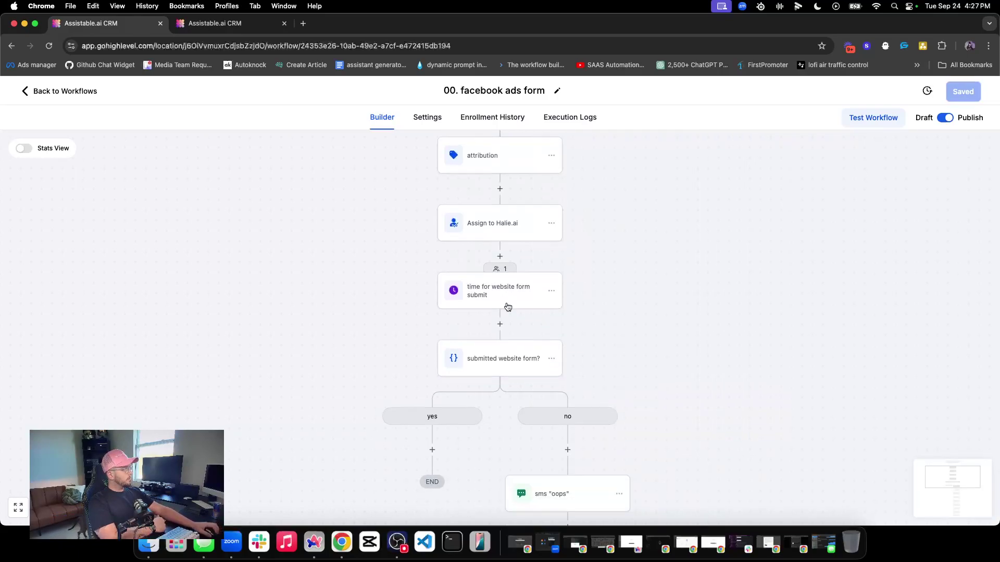
scroll(417, 412, down, 1)
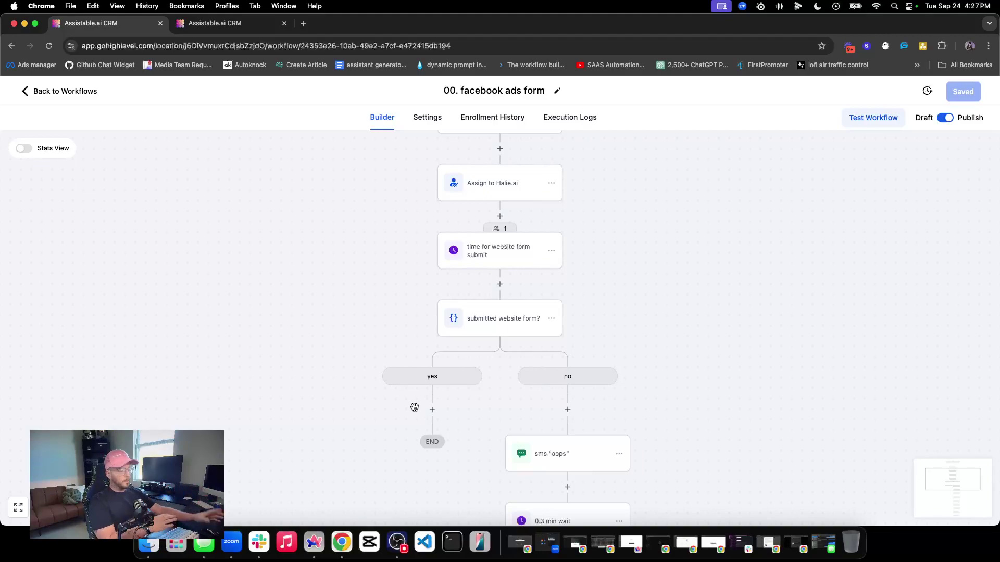
scroll(540, 314, down, 5)
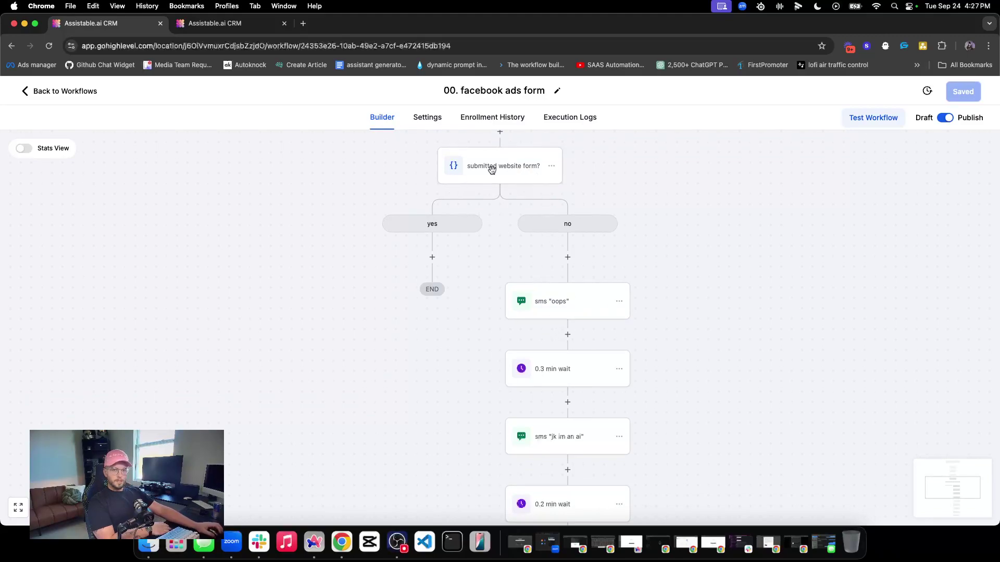
scroll(526, 303, down, 1)
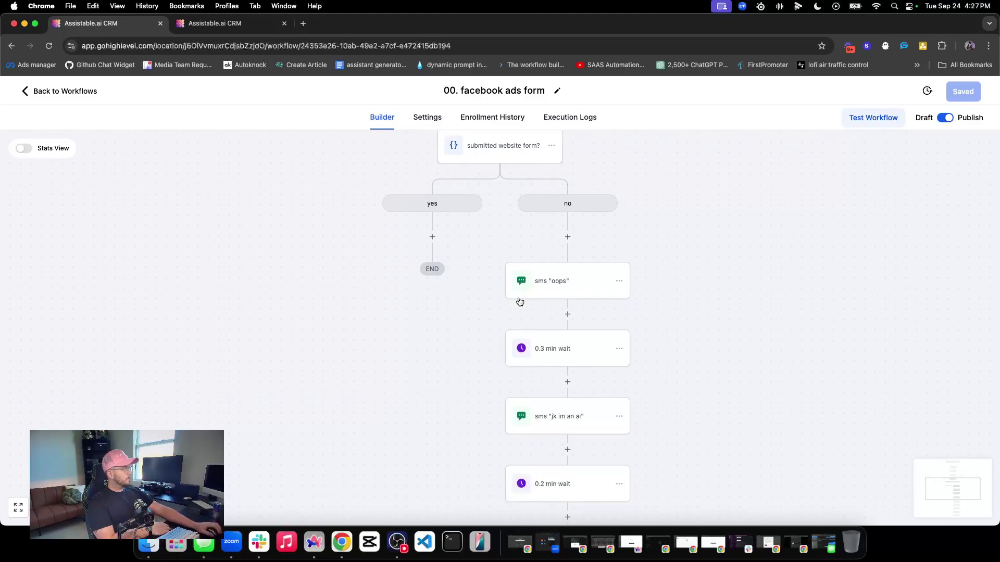
click(552, 289)
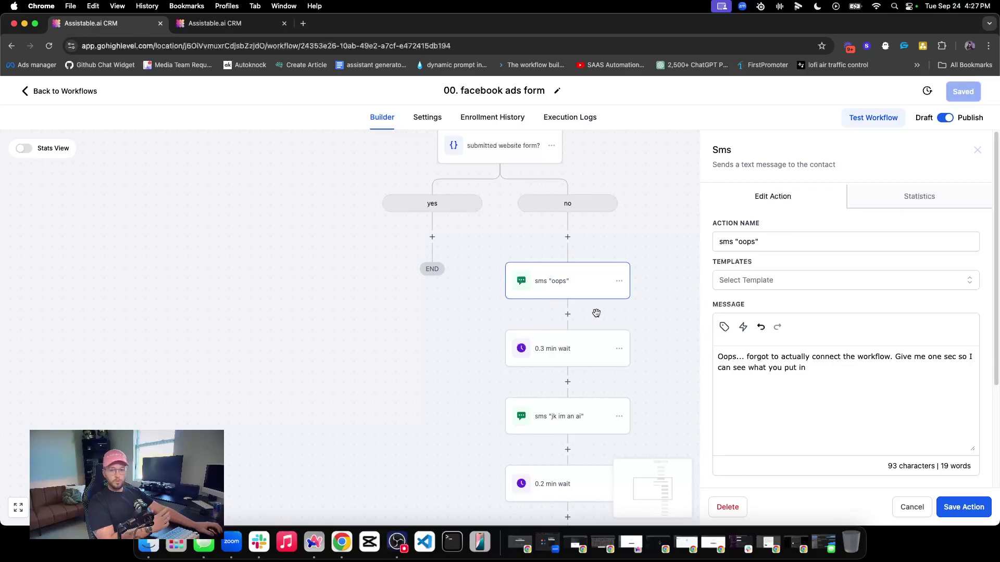
triple_click(770, 355)
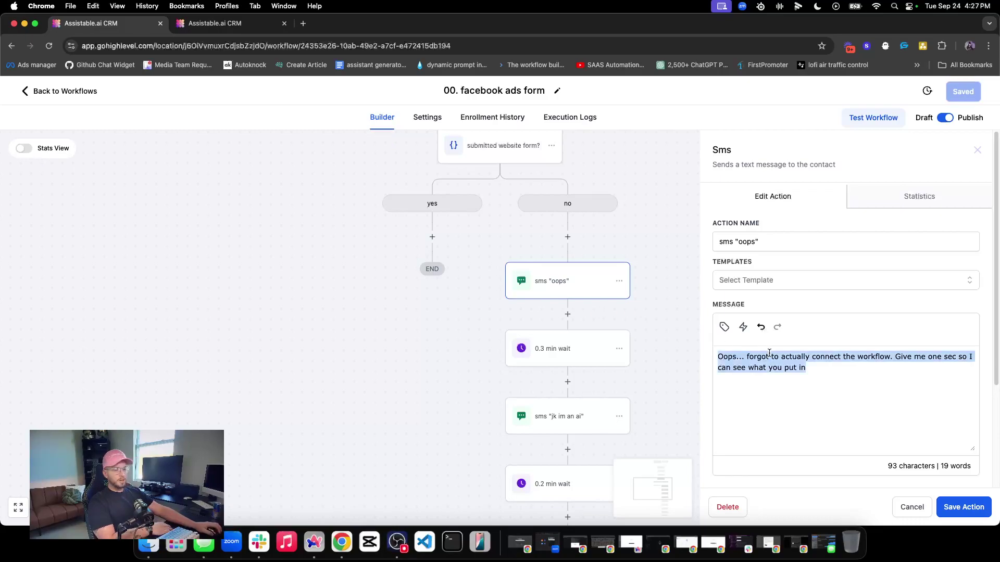
click(977, 150)
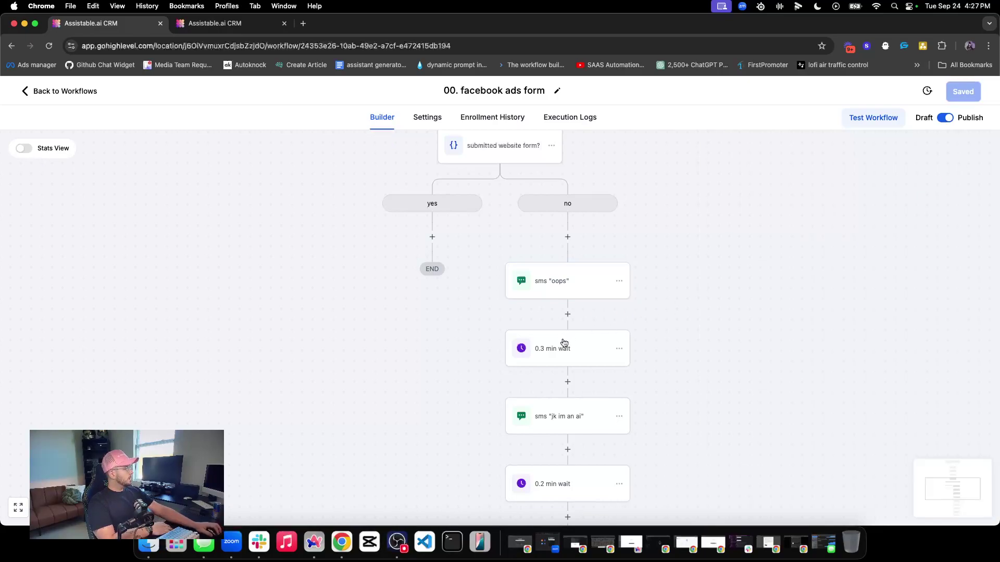
click(564, 343)
click(984, 148)
scroll(571, 281, down, 2)
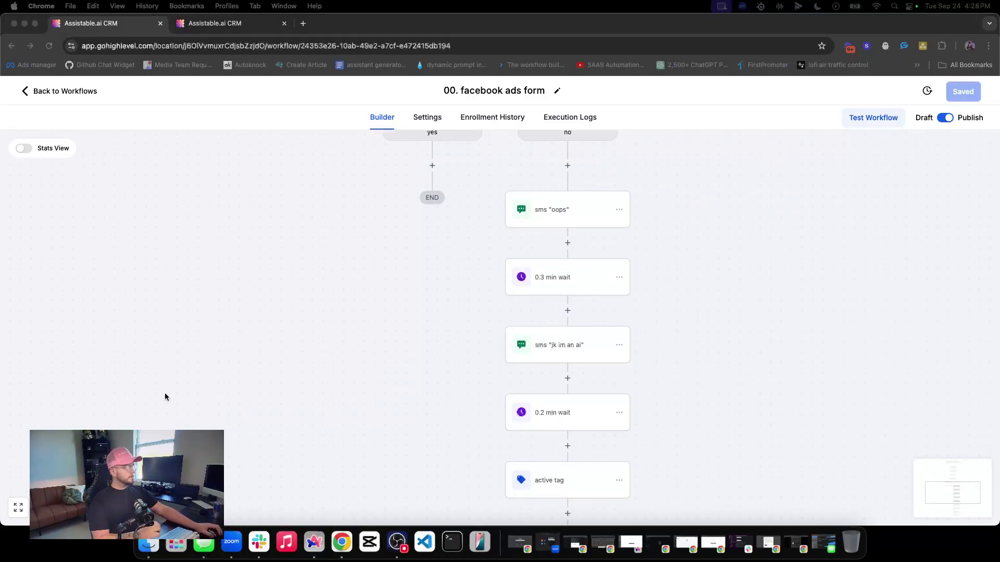
click(499, 282)
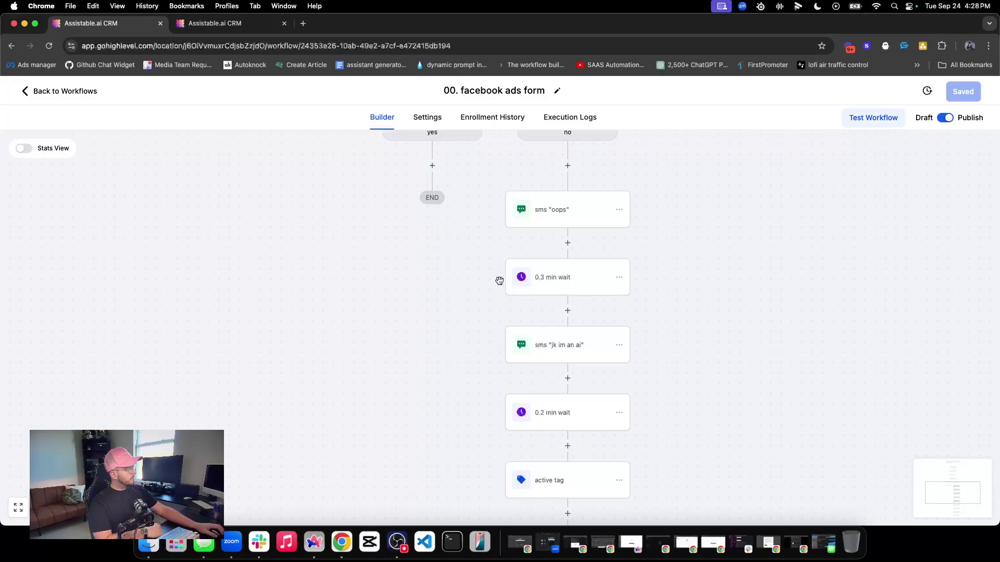
click(567, 354)
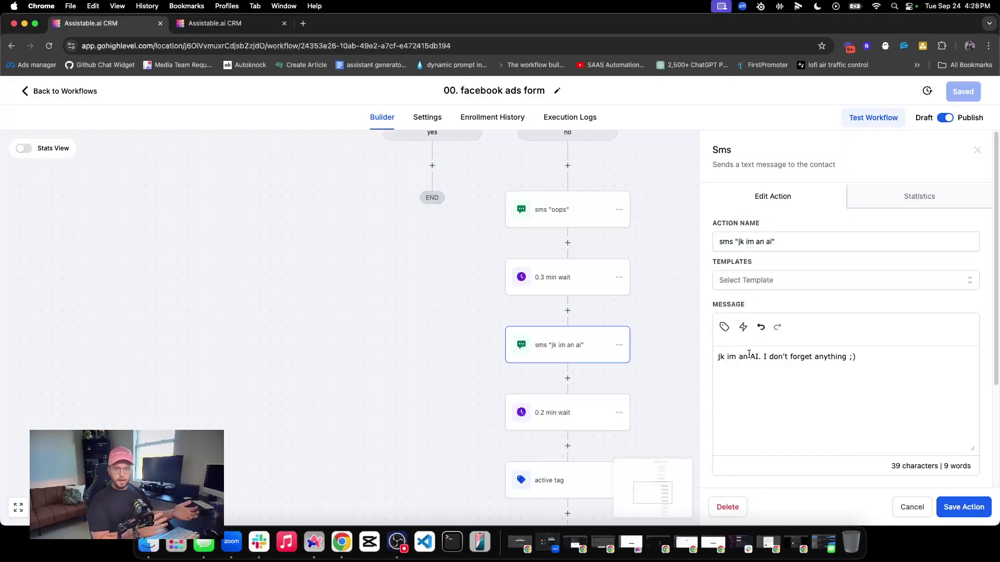
click(977, 150)
scroll(576, 402, down, 2)
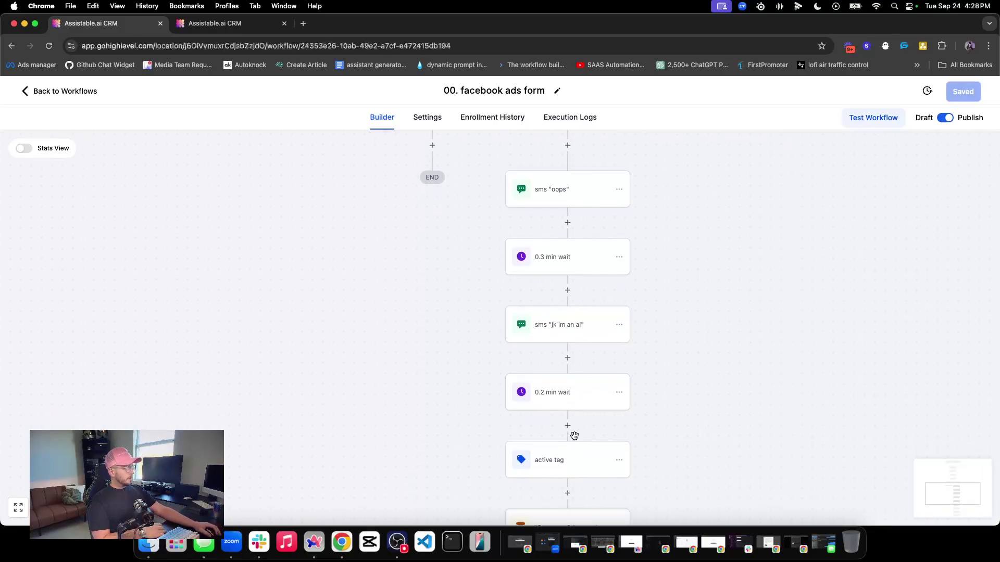
scroll(565, 443, down, 1)
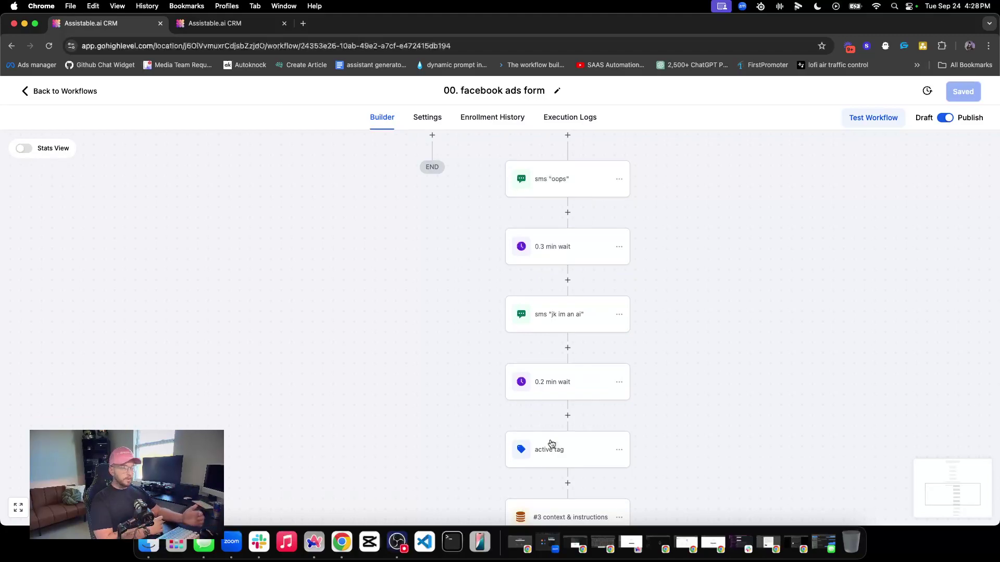
scroll(552, 444, right, 2)
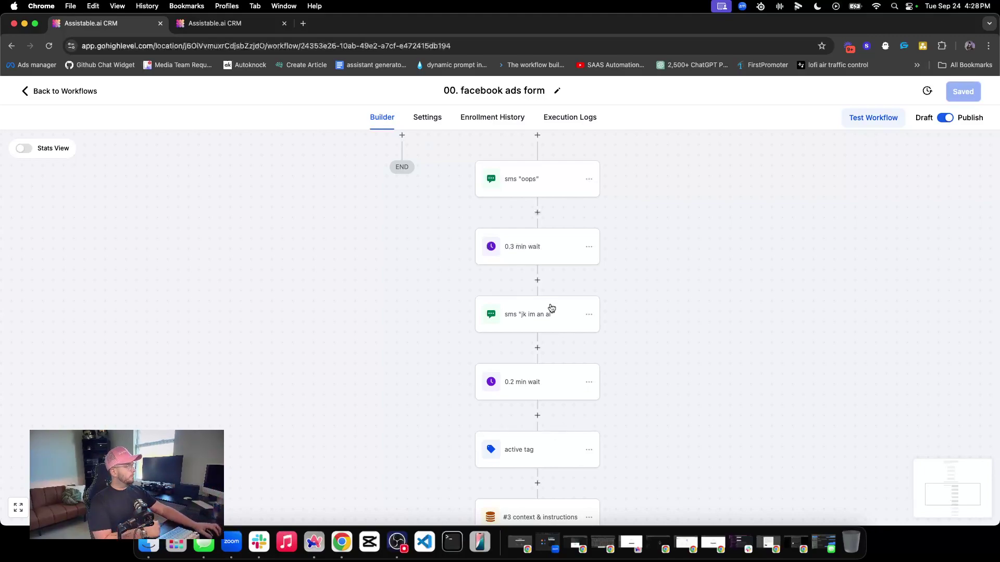
scroll(551, 308, down, 1)
scroll(539, 318, down, 1)
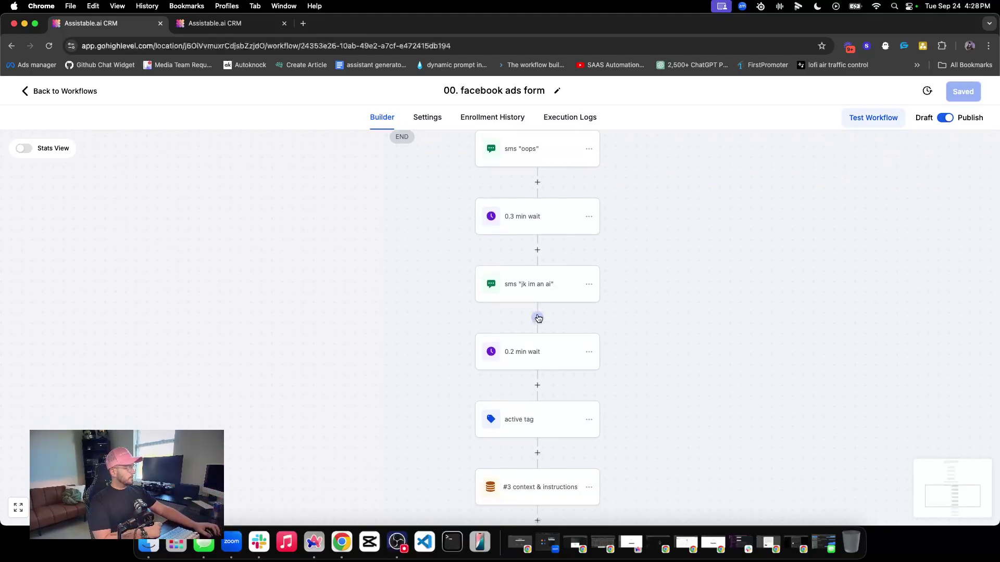
scroll(539, 319, down, 3)
- Read the #3 context & instructions Task text, then view the start follow up step adding contacts to 00. Catch
click(540, 417)
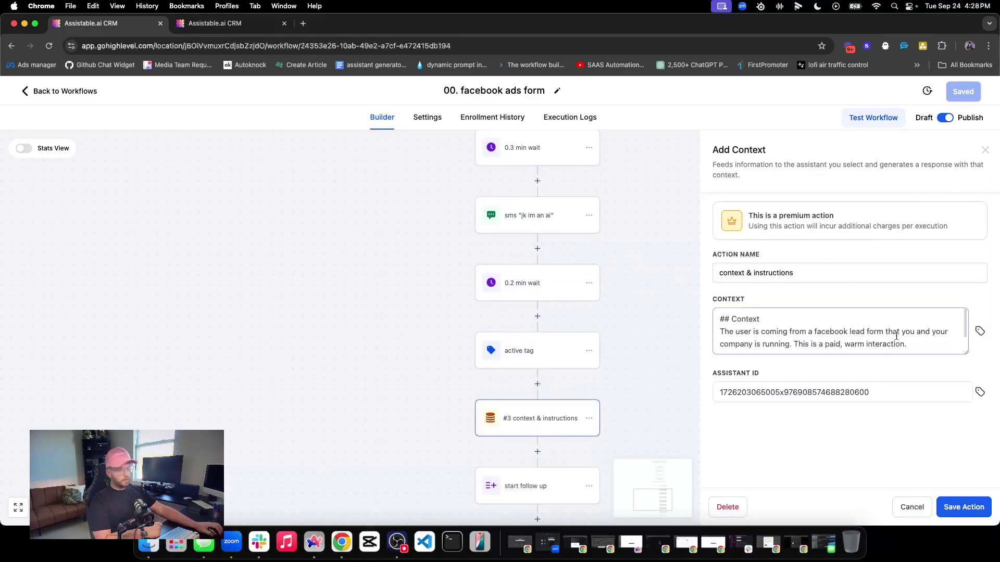
drag(967, 353, 966, 401)
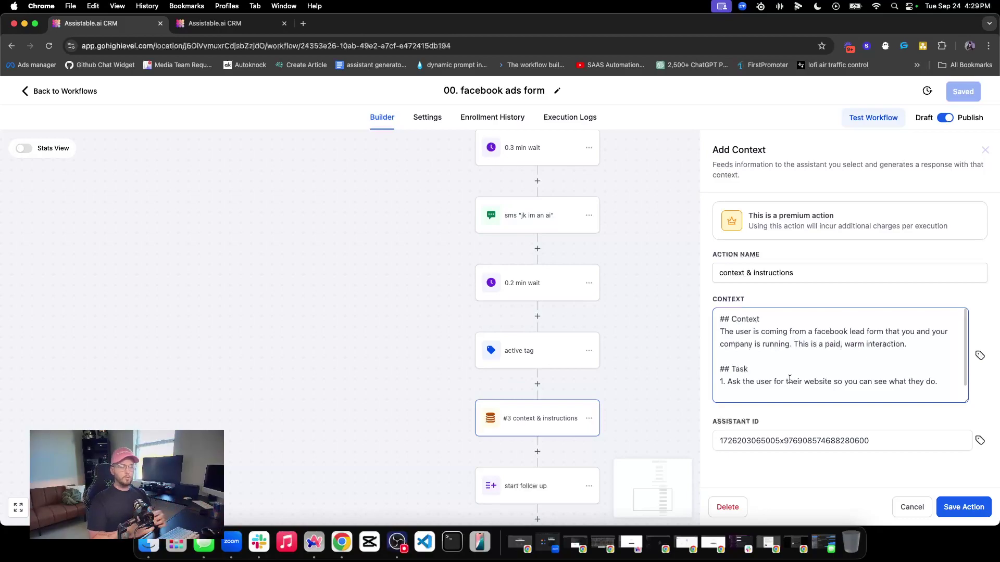
click(985, 150)
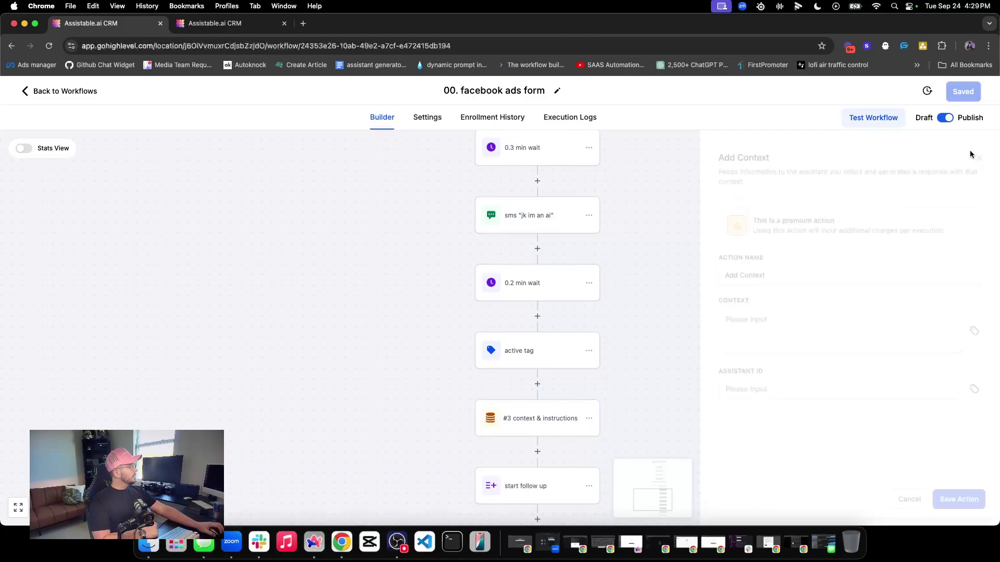
scroll(545, 301, down, 2)
click(558, 436)
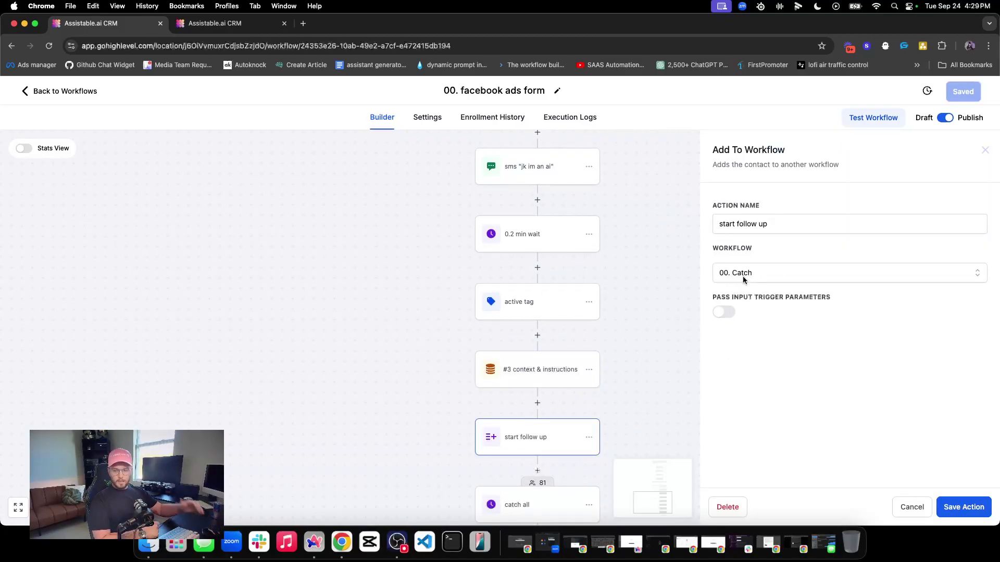
- Close the start follow up settings, check the catch all wait step, and return to Workflows
click(986, 151)
scroll(567, 245, down, 2)
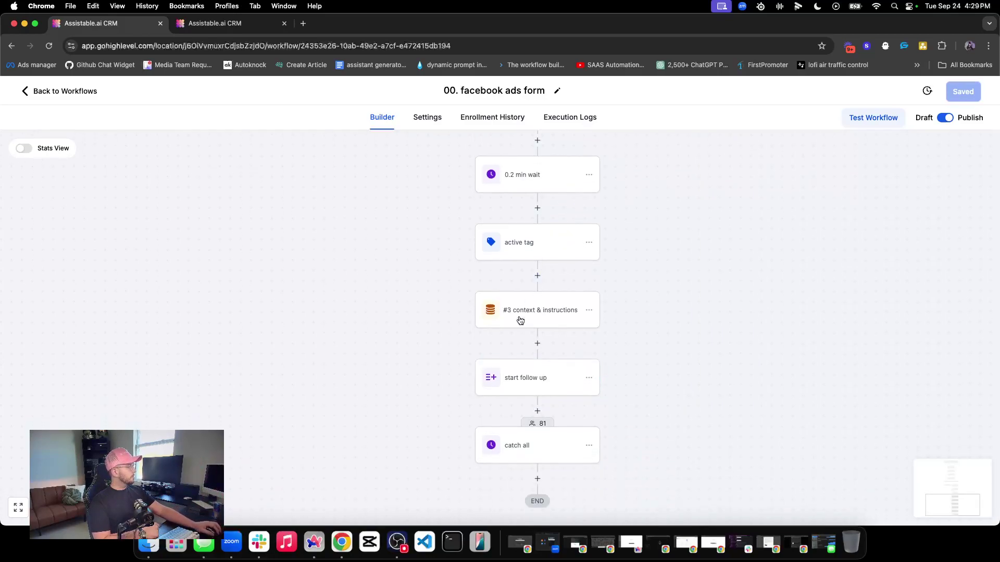
click(514, 447)
click(985, 150)
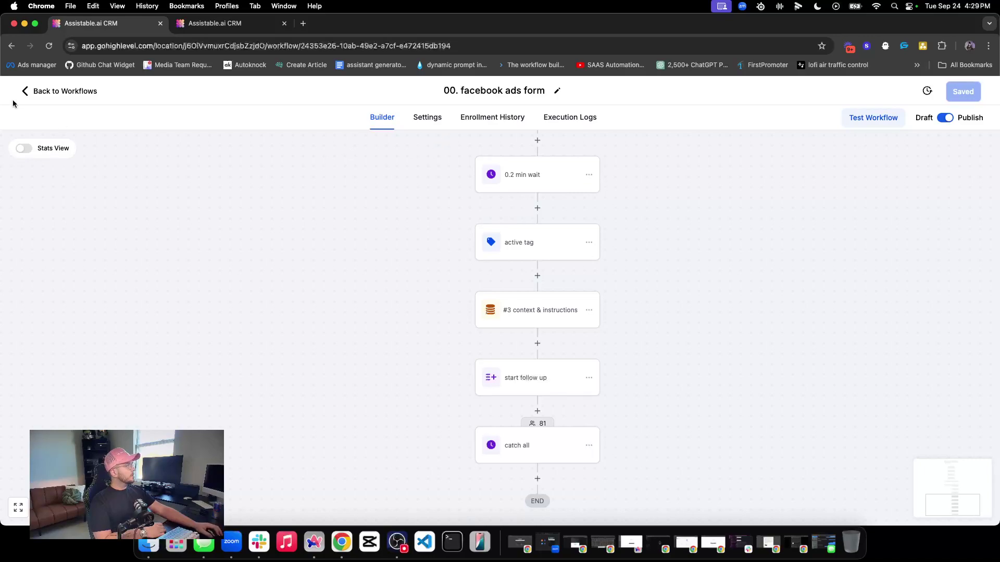
click(49, 96)
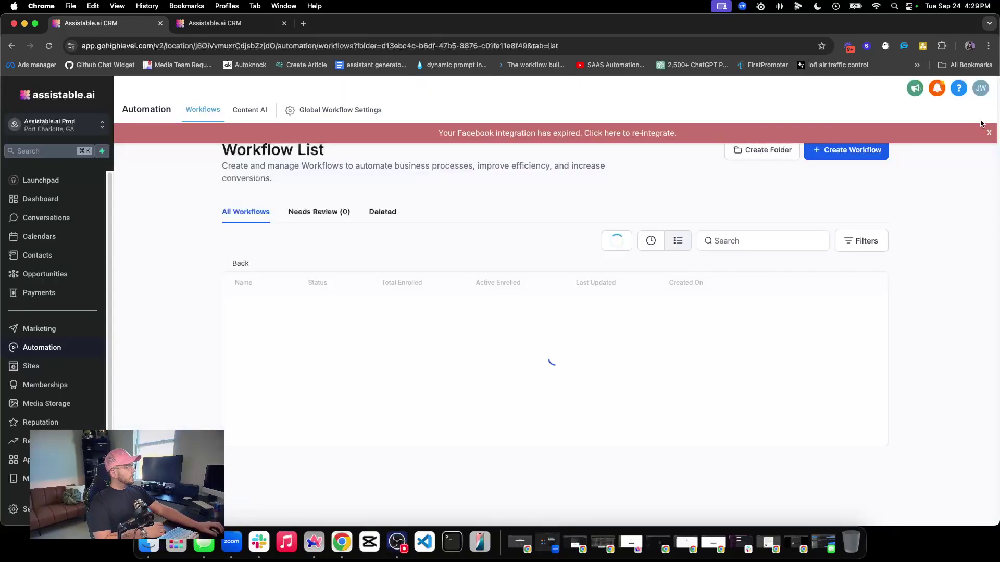
click(990, 133)
click(290, 348)
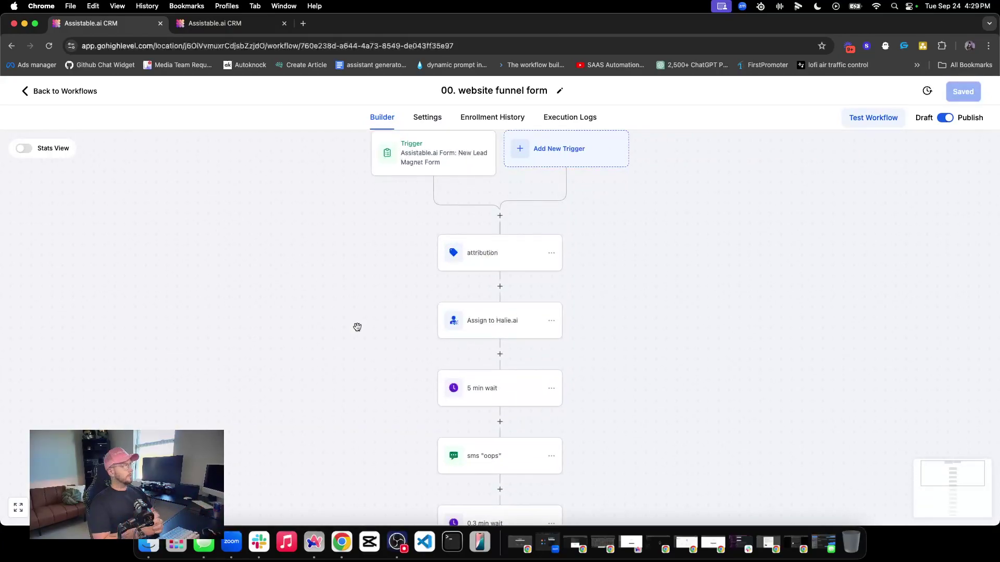
scroll(477, 282, down, 3)
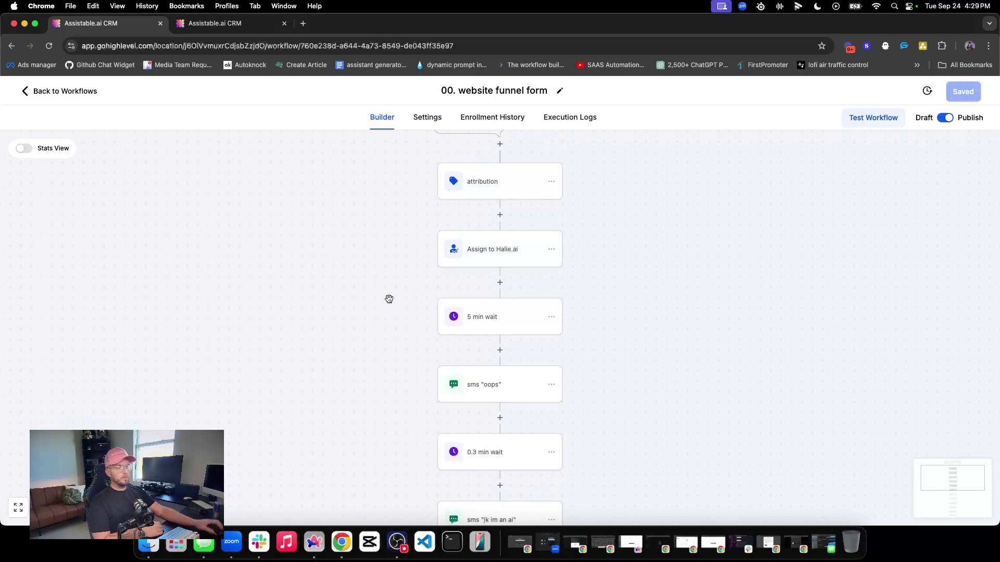
scroll(373, 286, down, 13)
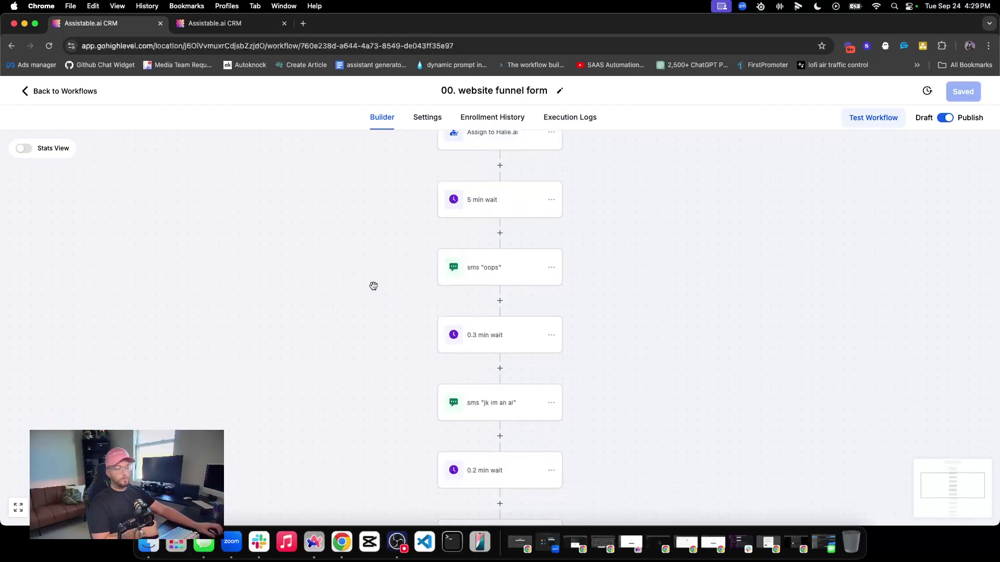
scroll(542, 361, down, 3)
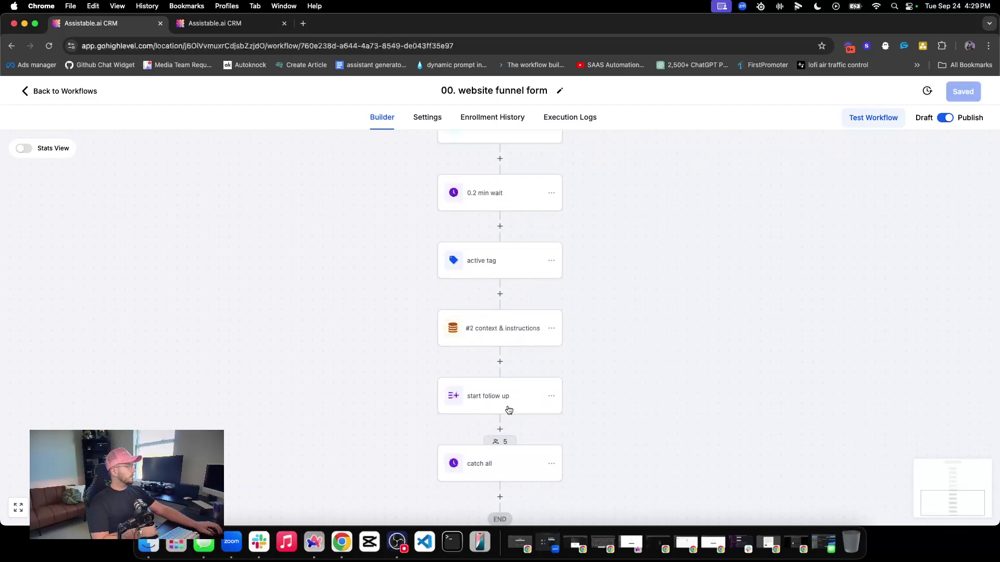
click(65, 91)
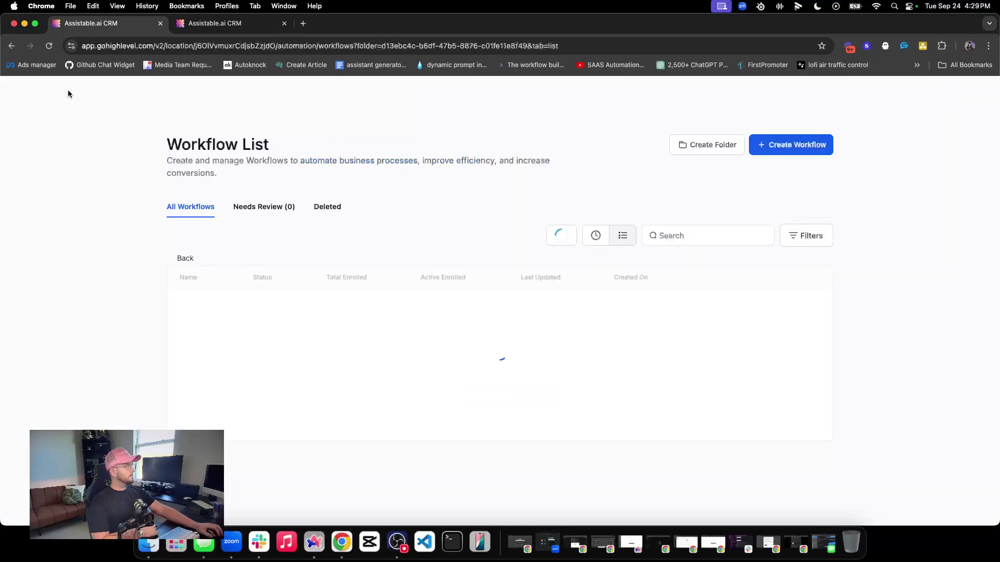
- Dismiss the Facebook warning, open 03. appointment reminder, and inspect its wait step's delay
click(987, 133)
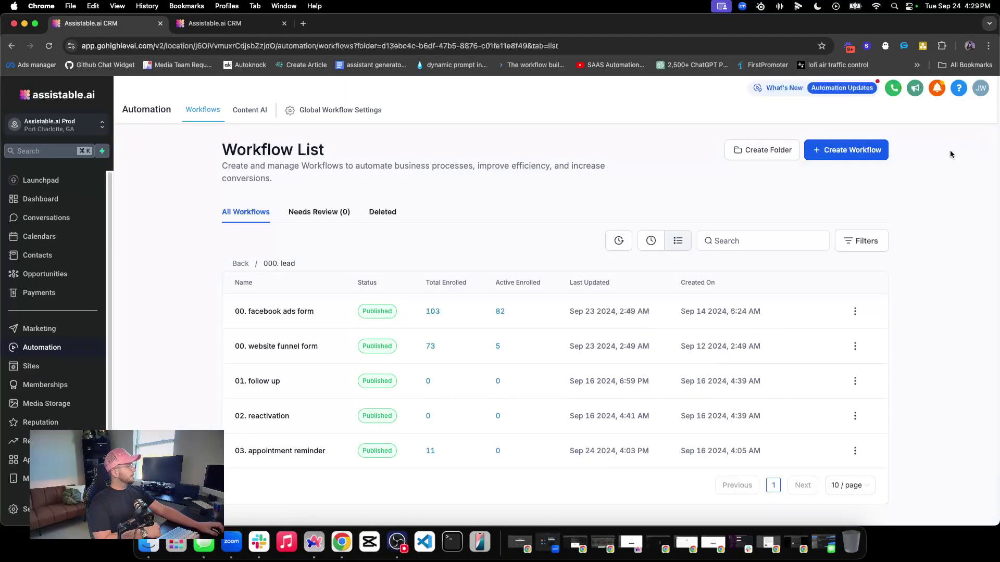
click(270, 452)
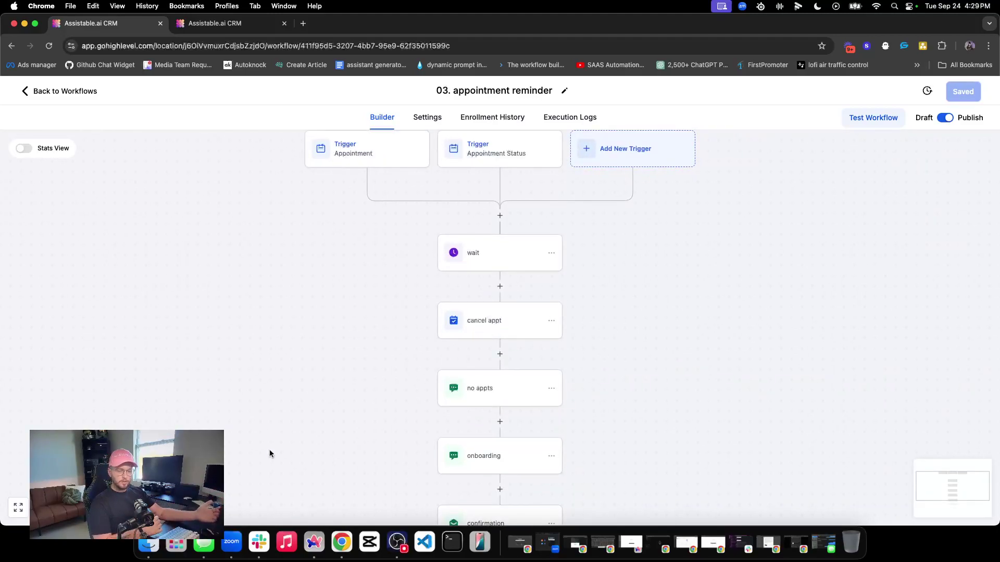
click(469, 269)
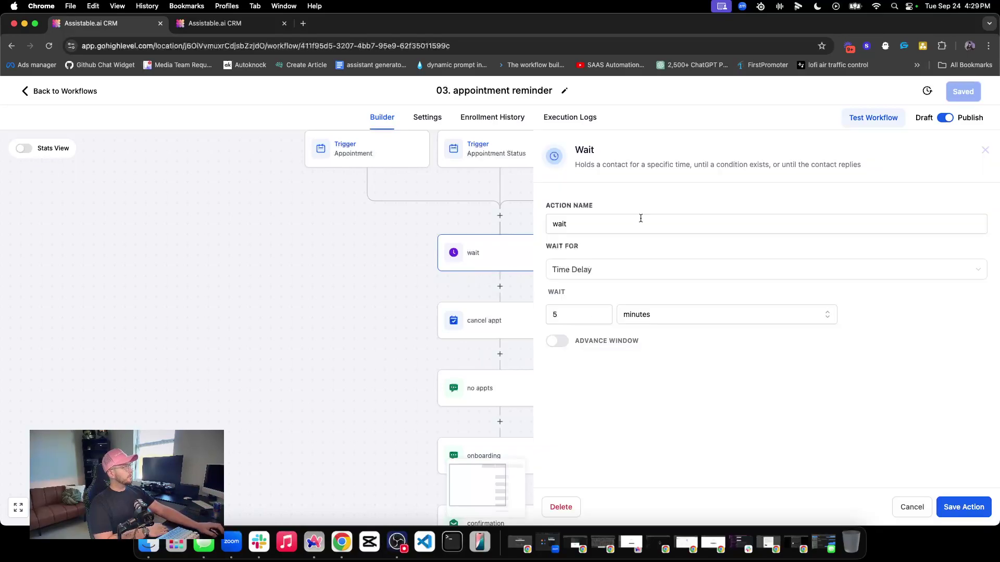
click(983, 148)
scroll(582, 221, down, 3)
- Review the cancel appt, no appts, onboarding and confirmation email steps, then return to the workflow list
click(486, 212)
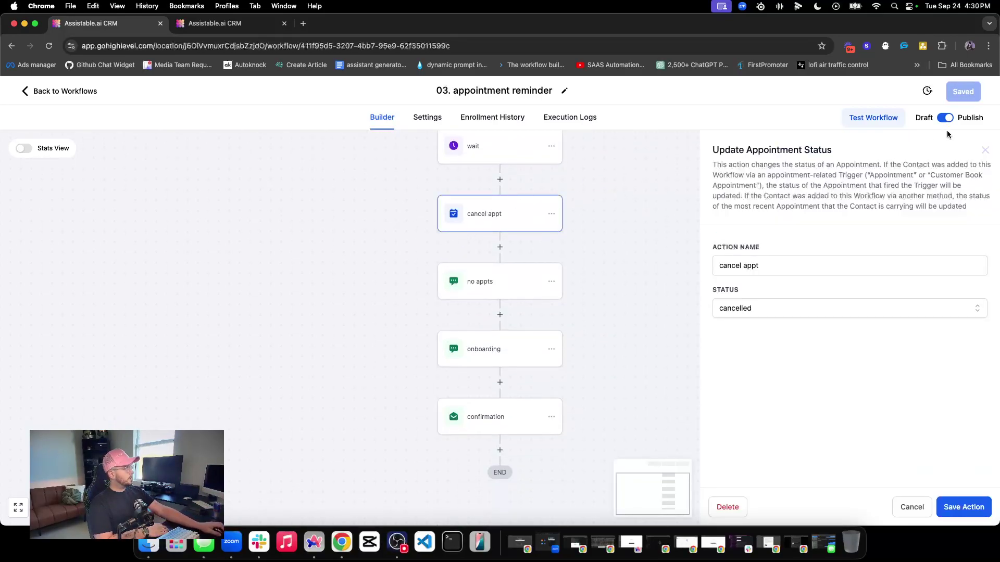
click(983, 152)
click(531, 284)
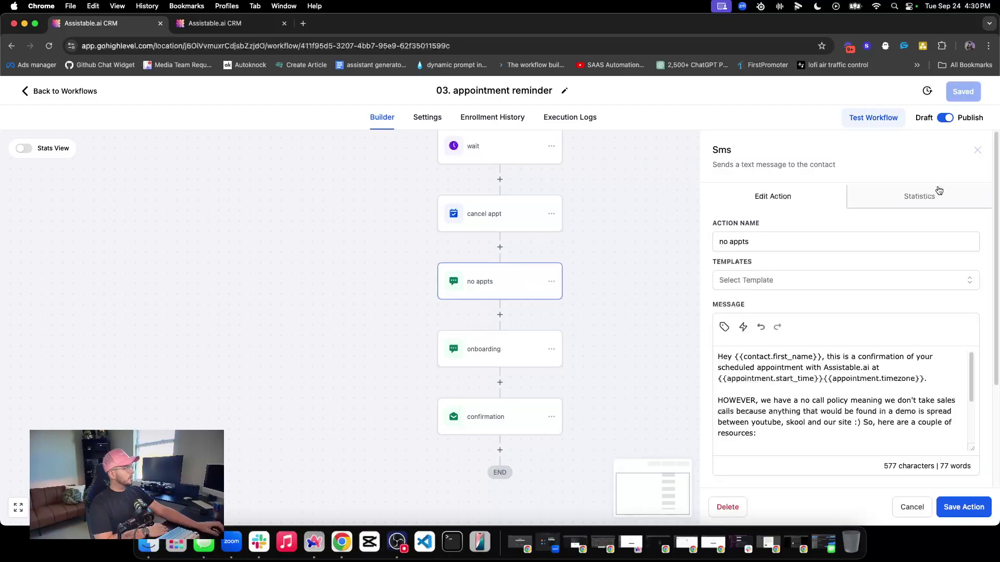
click(978, 150)
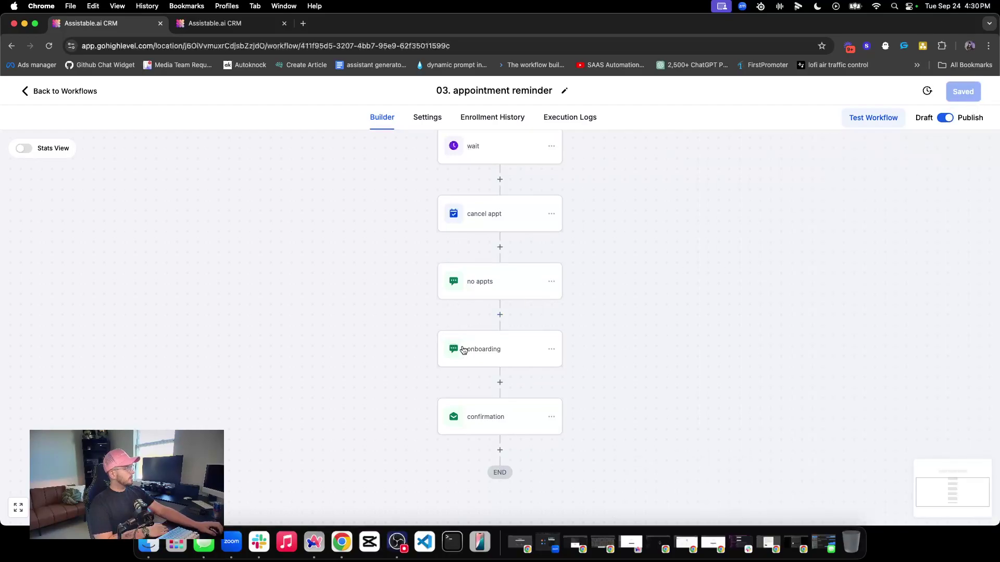
click(463, 347)
click(977, 151)
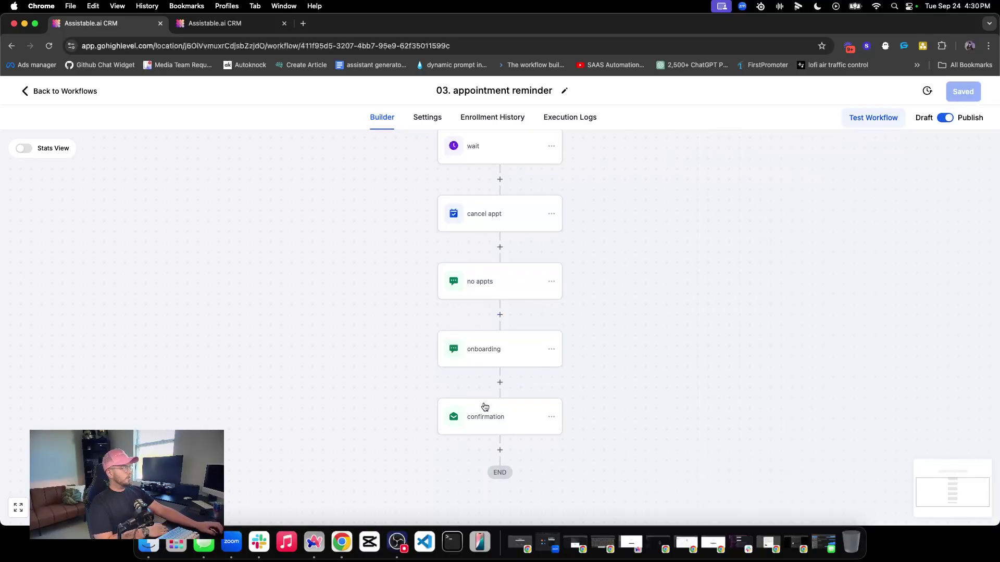
click(483, 409)
click(977, 151)
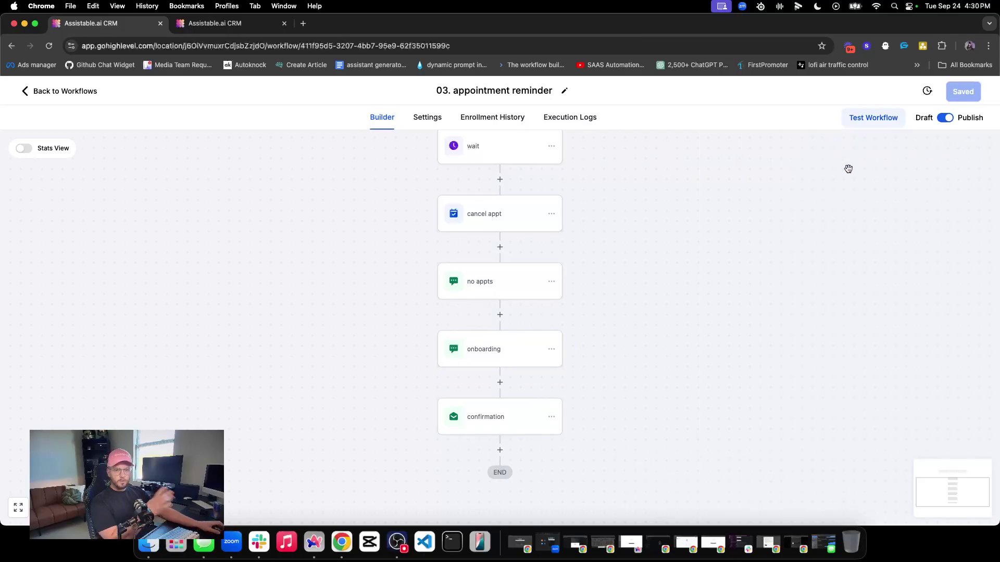
click(88, 98)
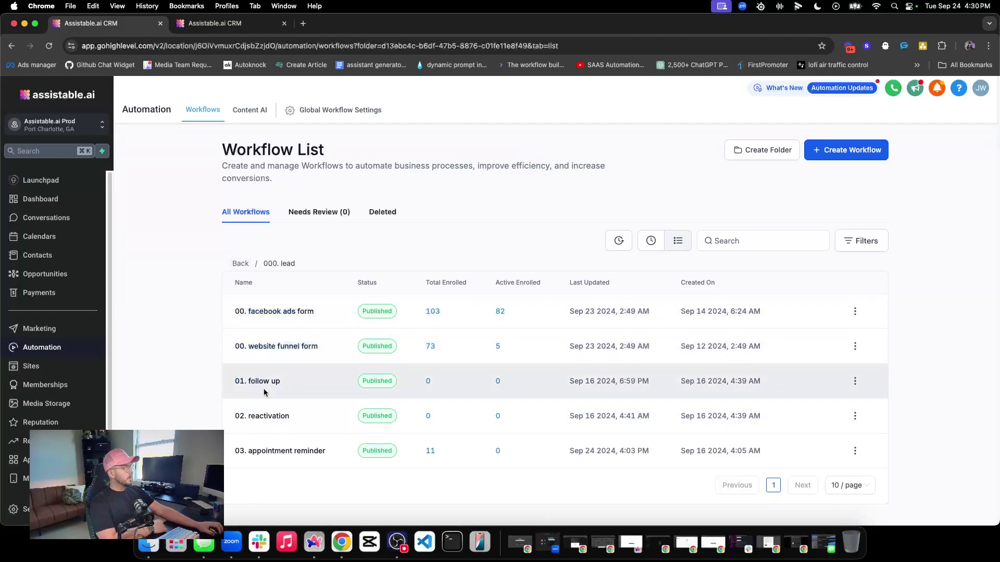
- Open the 01. Throw workflow in the 001. follow up folder and pan across its day branches
click(241, 263)
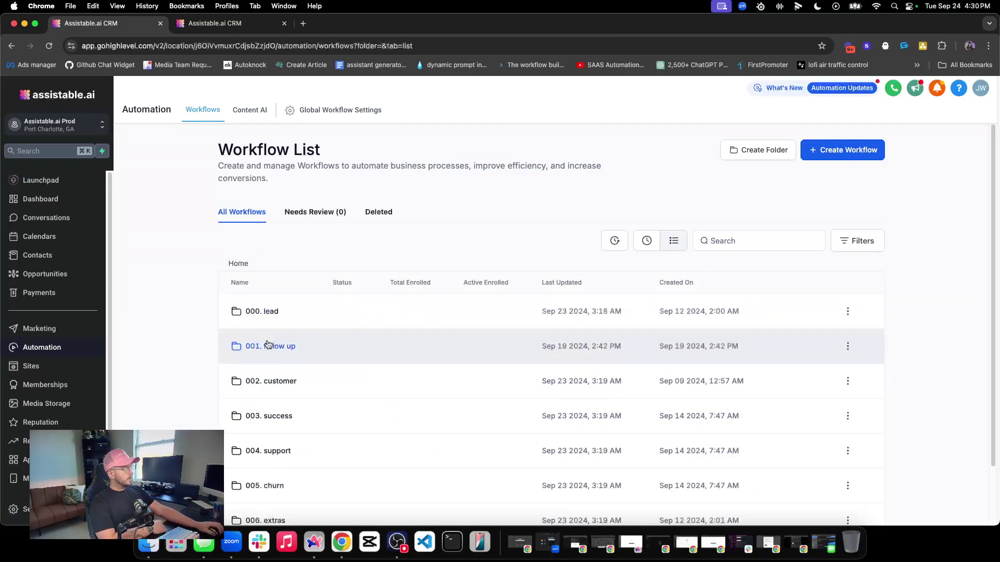
click(284, 343)
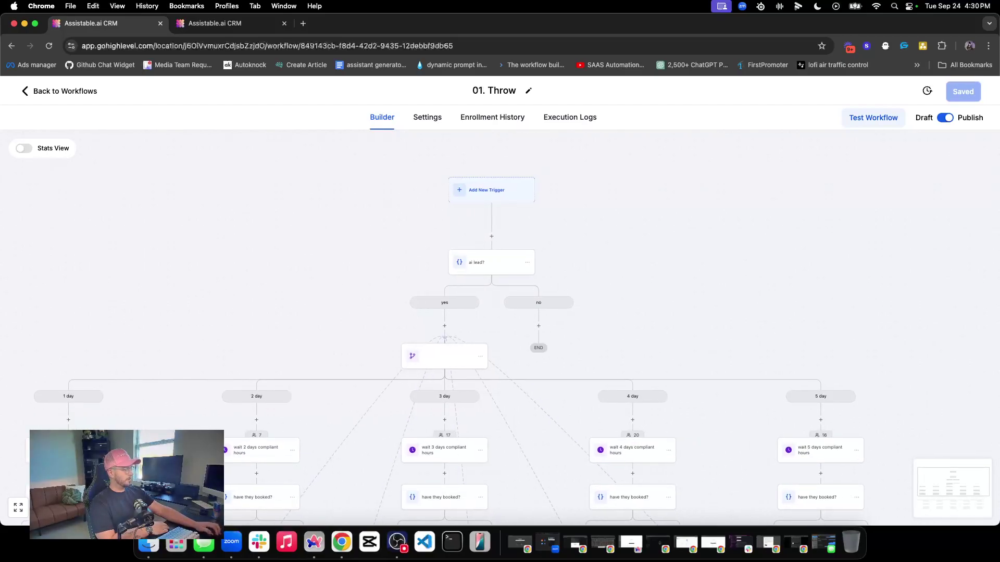
scroll(230, 437, left, 2)
scroll(230, 411, down, 5)
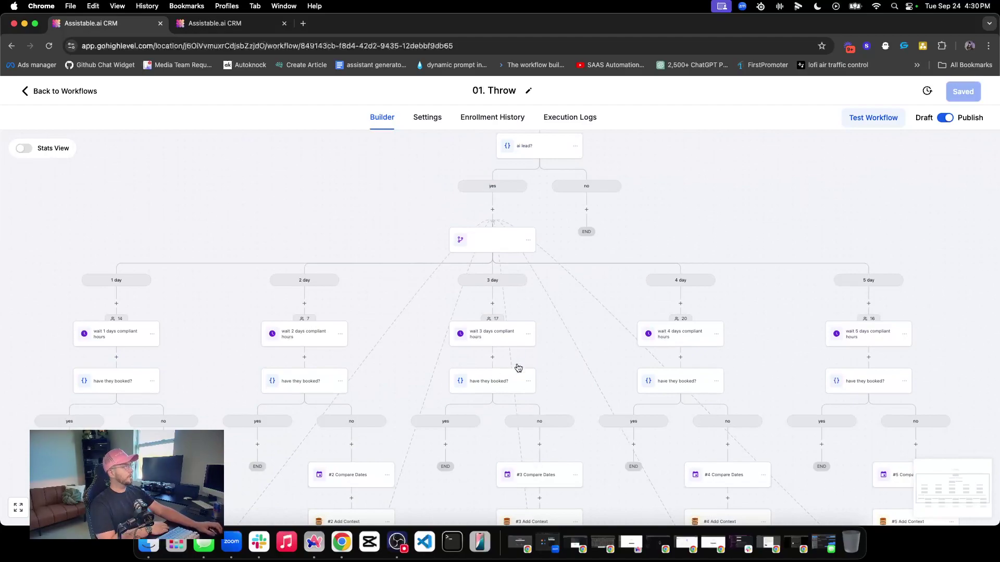
scroll(513, 367, down, 3)
scroll(516, 361, up, 2)
scroll(516, 361, up, 5)
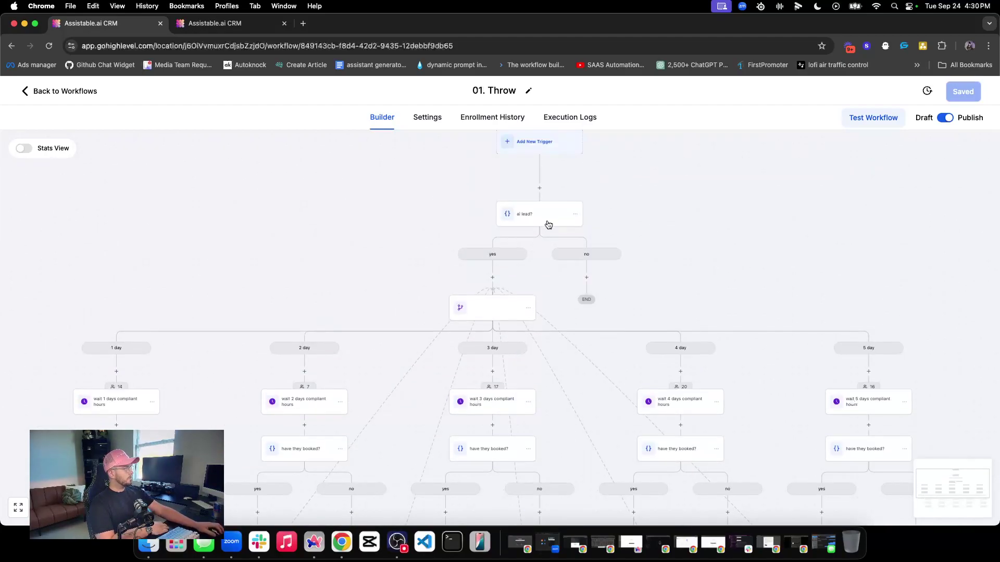
scroll(527, 254, down, 5)
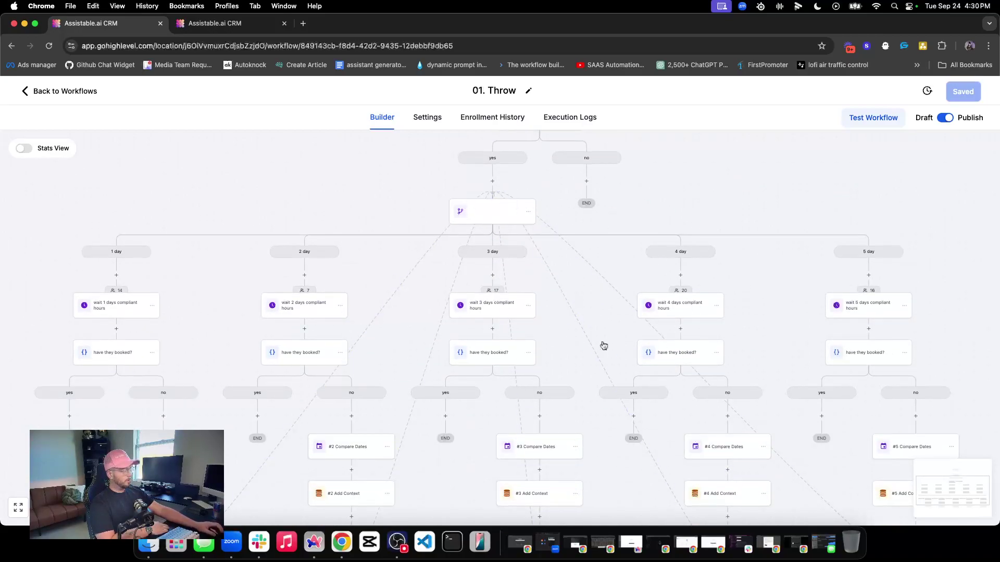
scroll(493, 278, down, 2)
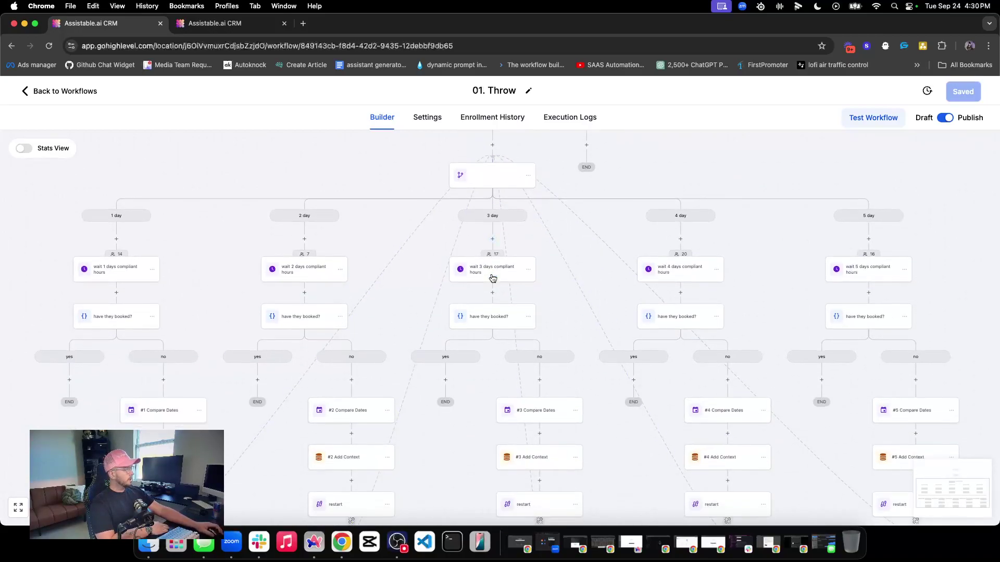
- Read the #3 Add Context step's prompt text, then return to the follow up folder's list
click(528, 457)
key(super+a)
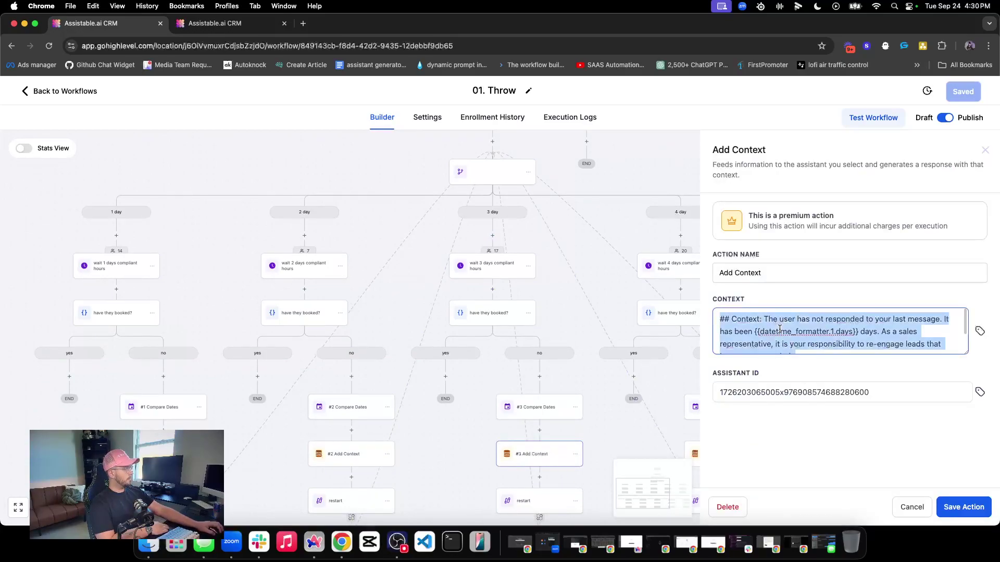
shift+click(808, 332)
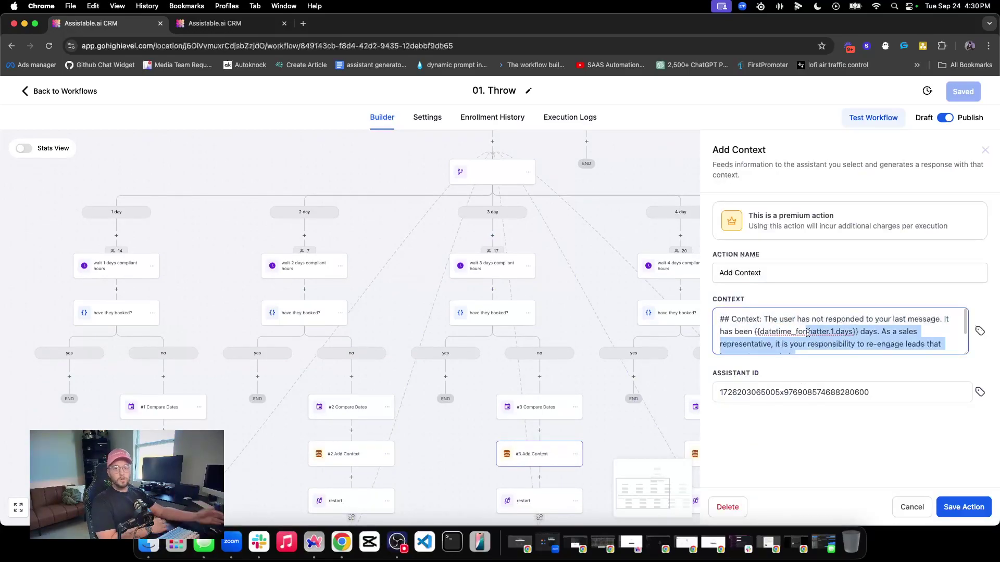
click(984, 150)
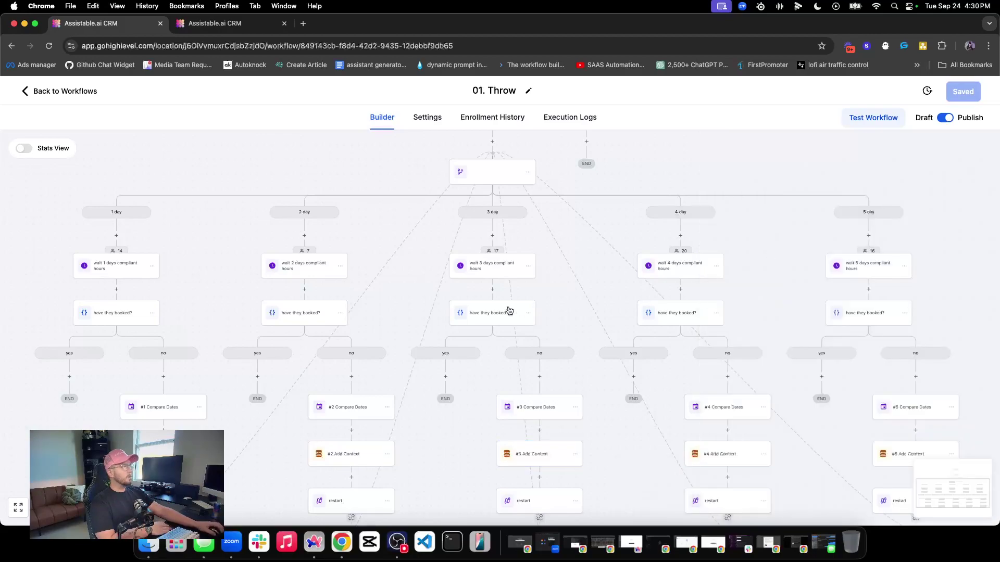
scroll(429, 330, down, 5)
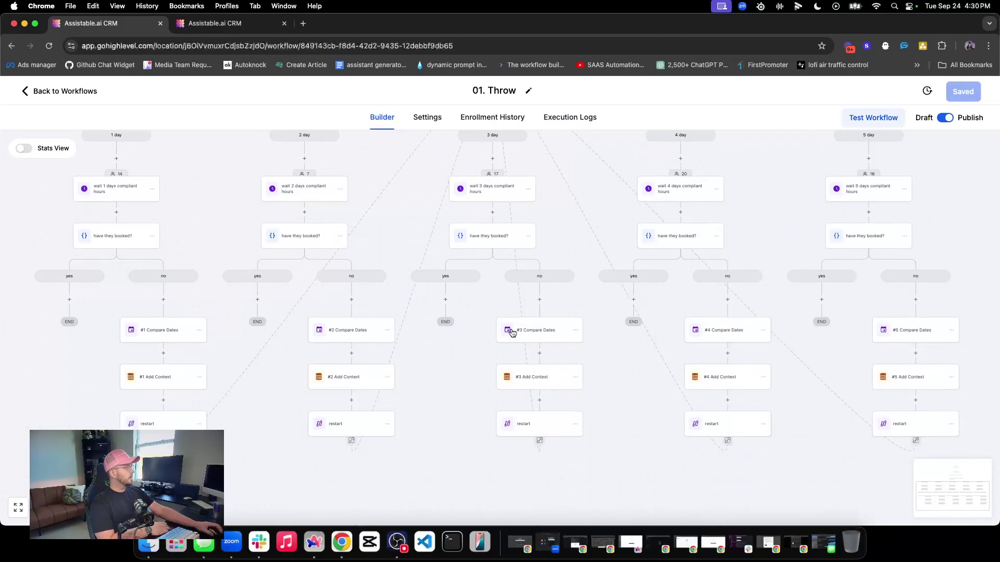
scroll(319, 323, up, 10)
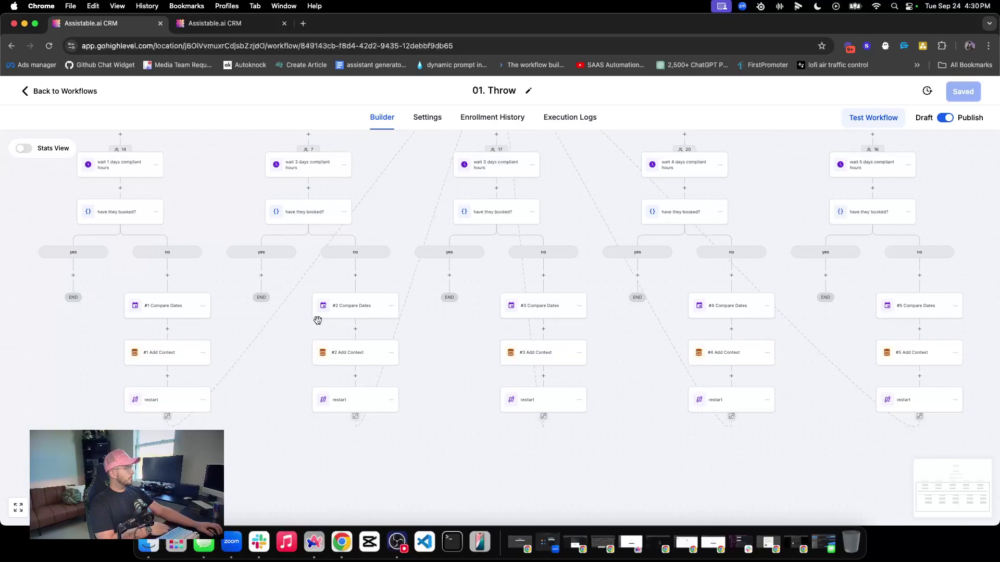
click(73, 94)
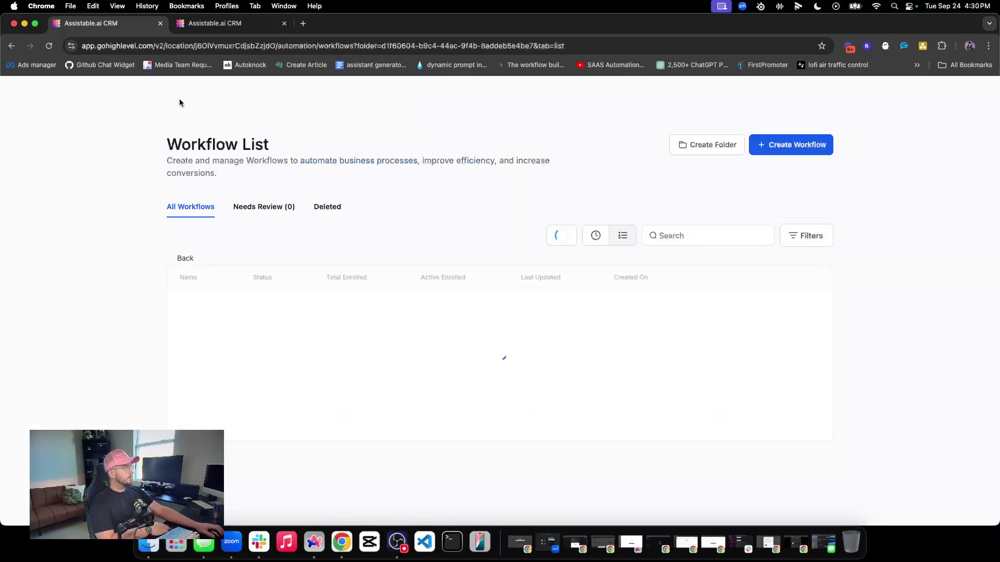
- Open the Lead Journey conversations and browse several leads' AI replies
key(ctrl+Tab)
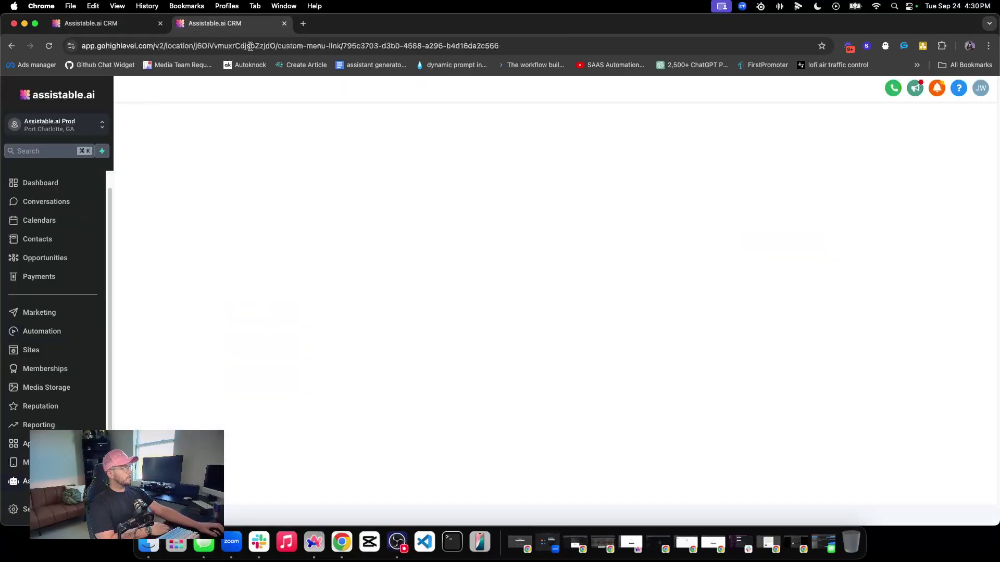
click(141, 206)
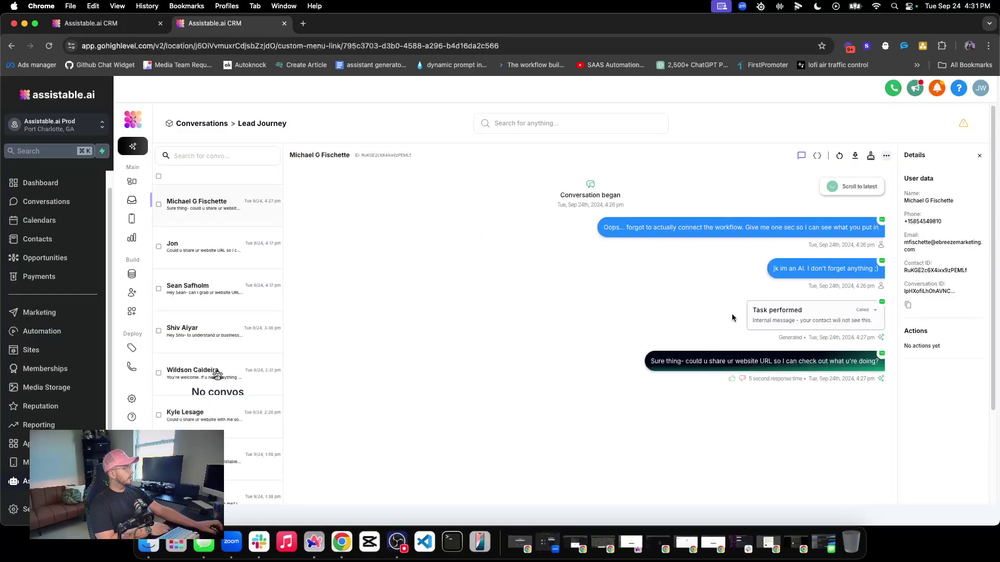
triple_click(711, 362)
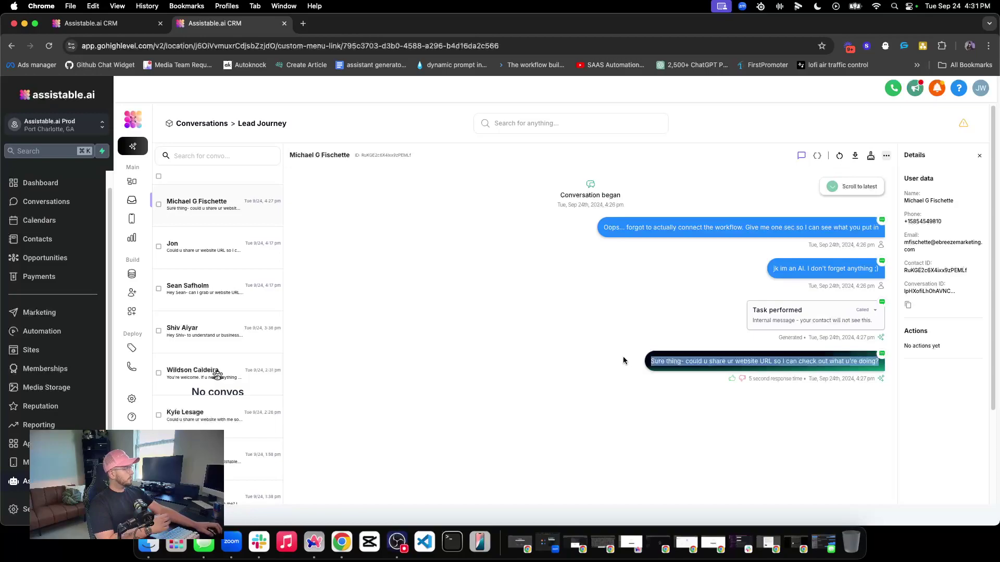
click(256, 292)
click(240, 249)
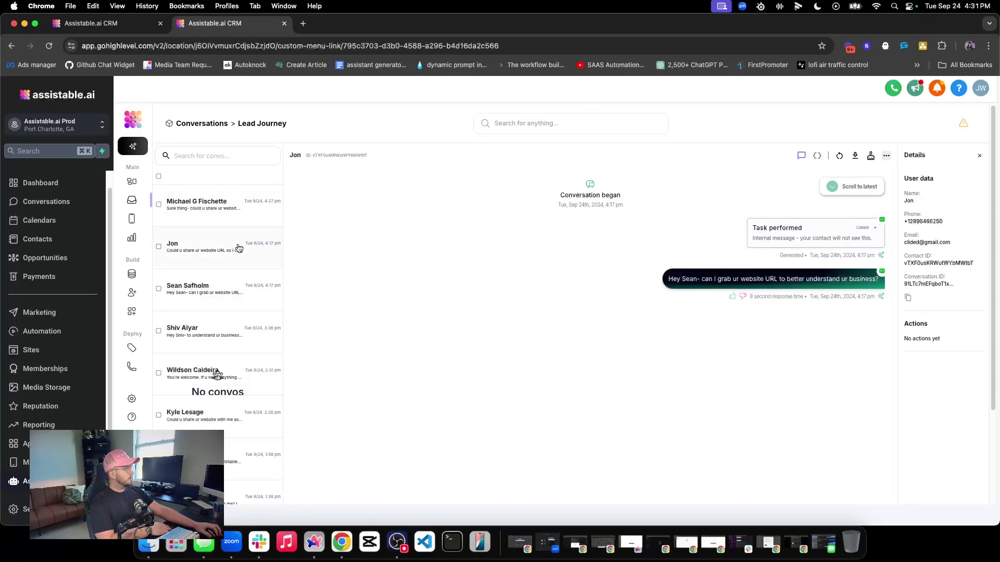
click(221, 324)
click(234, 383)
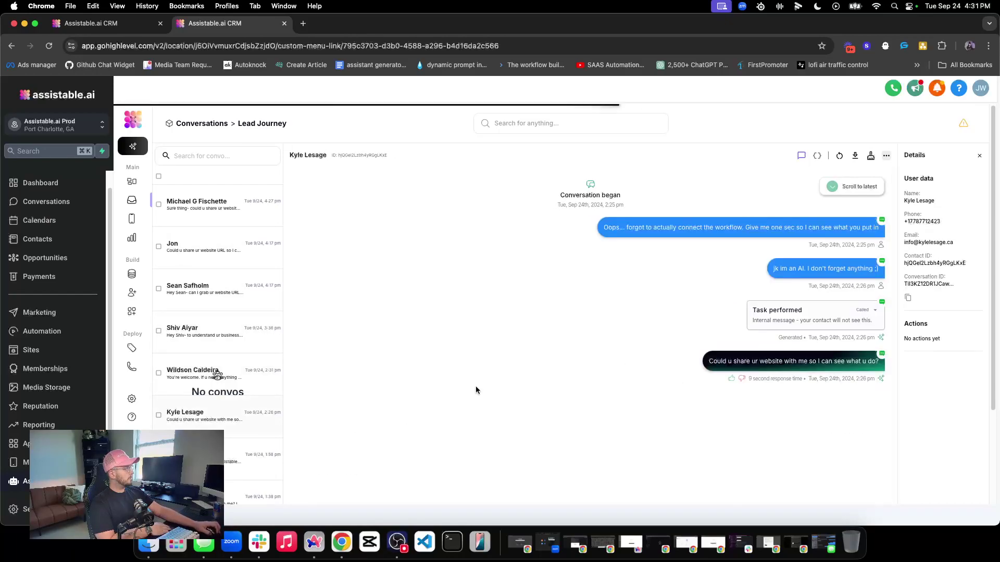
- Expand a Task performed note to read its context line, then go to the Assistants page
scroll(396, 359, down, 2)
scroll(260, 409, up, 2)
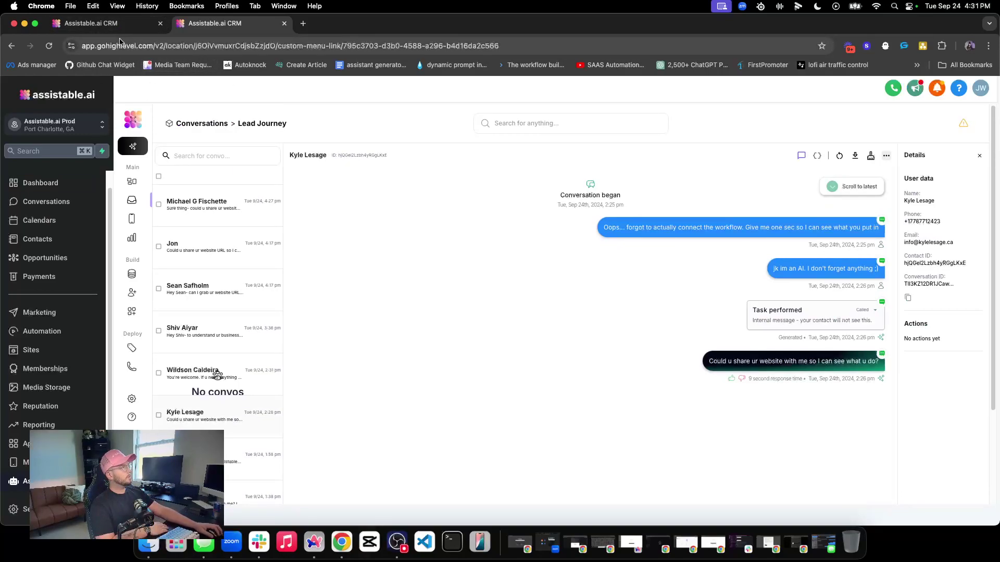
click(814, 315)
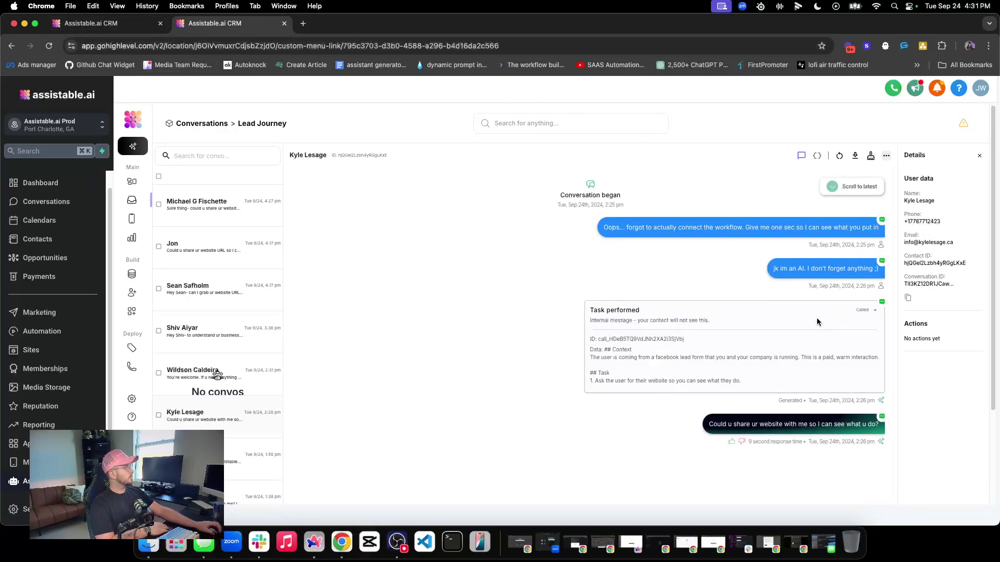
triple_click(722, 359)
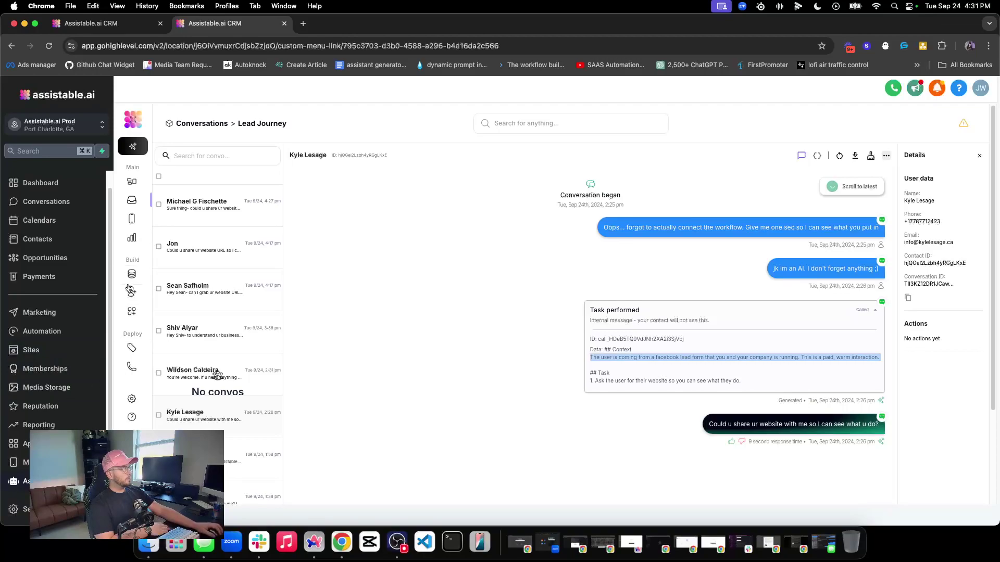
click(131, 293)
- Expand the sidebar and open the lead journey folder with the halie sales and halie confirmation assistants
click(146, 120)
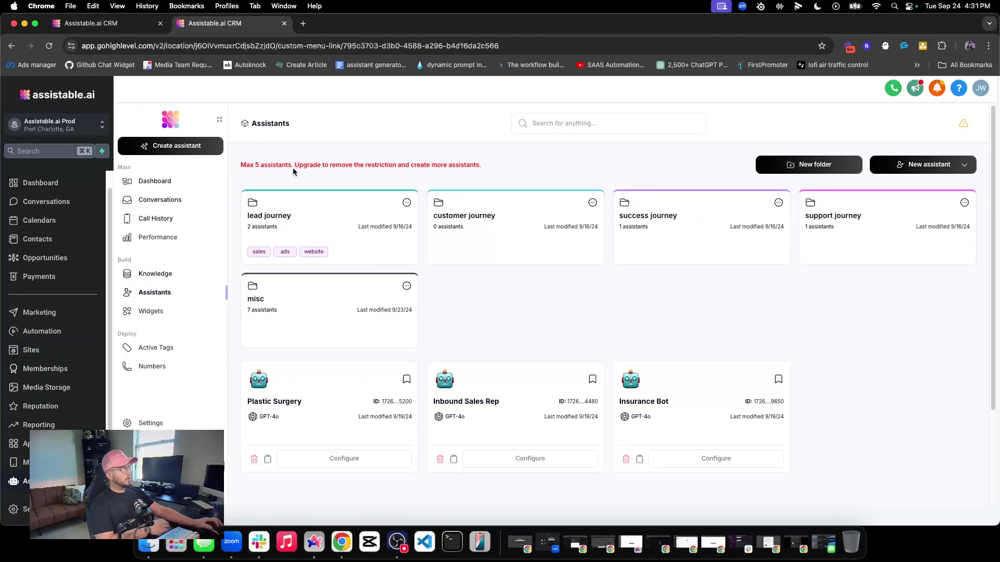
click(329, 208)
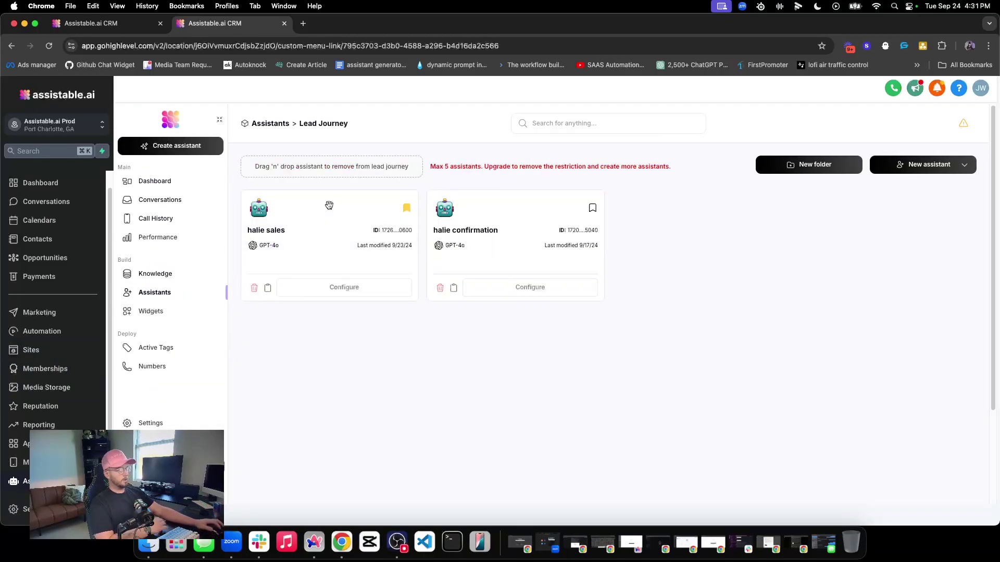